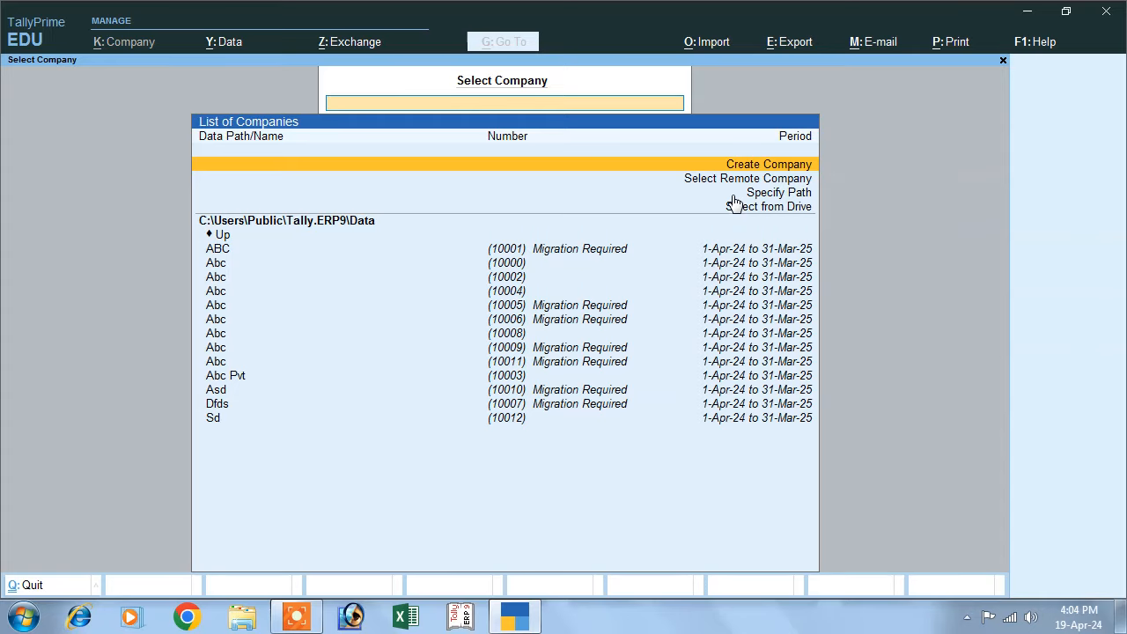
- Start creating a company named Abc with the same mailing name, and set its state to Bihar
{"action": "key", "text": "Return"}
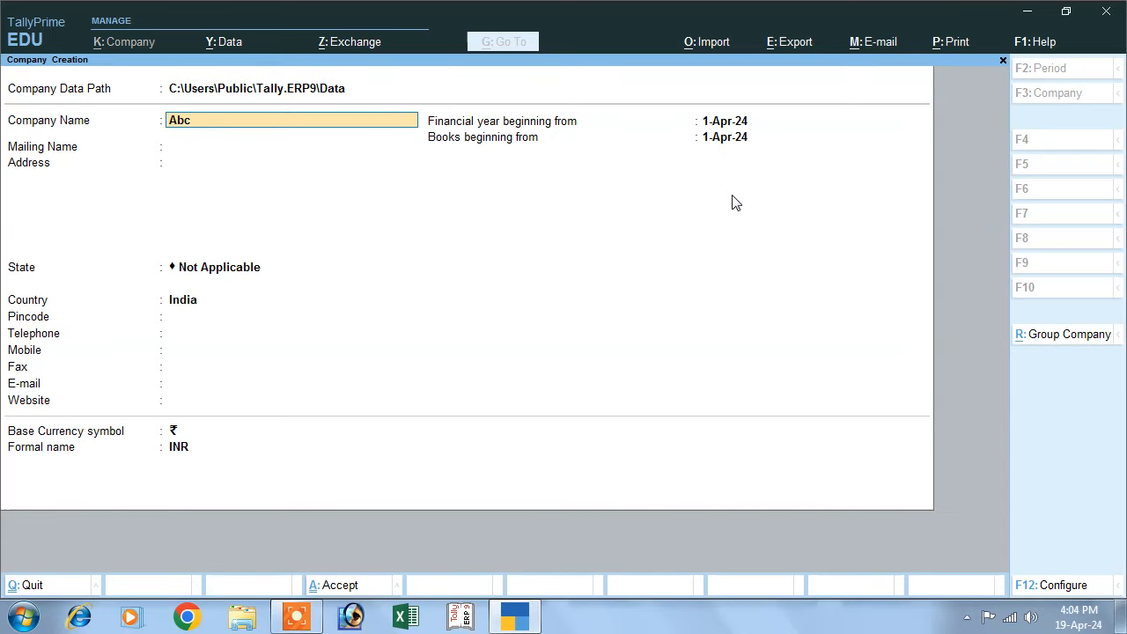
{"action": "key", "text": "Return"}
{"action": "key", "text": "Return"}
{"action": "key", "text": "Return"}
{"action": "key", "text": "Return"}
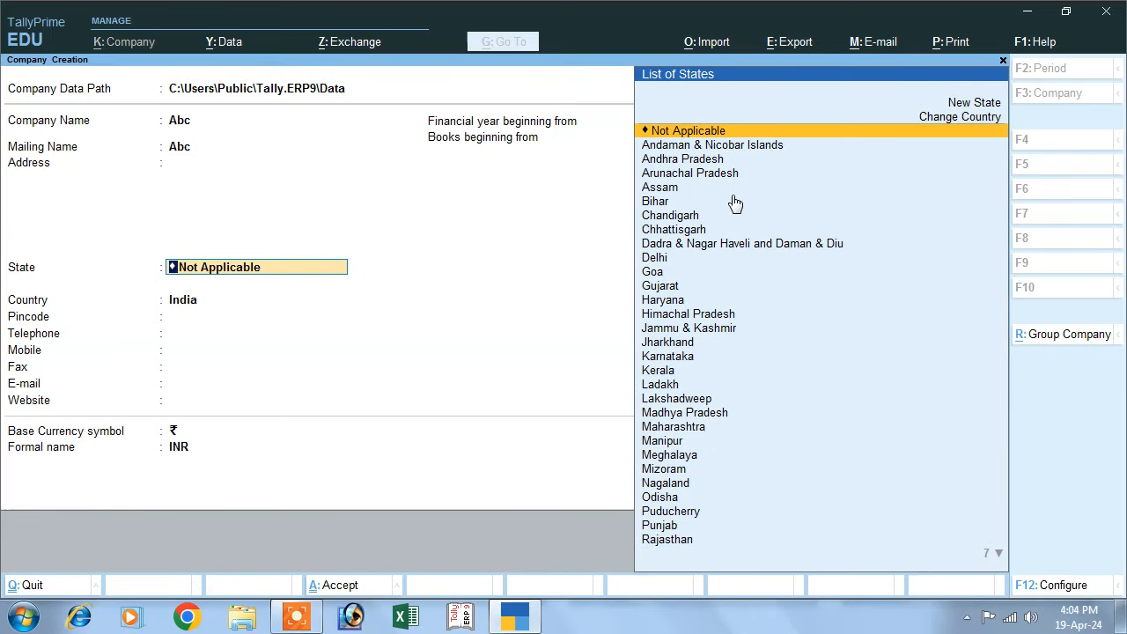
{"action": "left_click", "coordinate": [735, 203]}
- Save company Abc with blank contact details, the ₹ INR base currency and the default company features
{"action": "key", "text": "Return"}
{"action": "key", "text": "Return"}
{"action": "key", "text": "Return"}
{"action": "key", "text": "Return"}
{"action": "key", "text": "Return"}
{"action": "key", "text": "Return"}
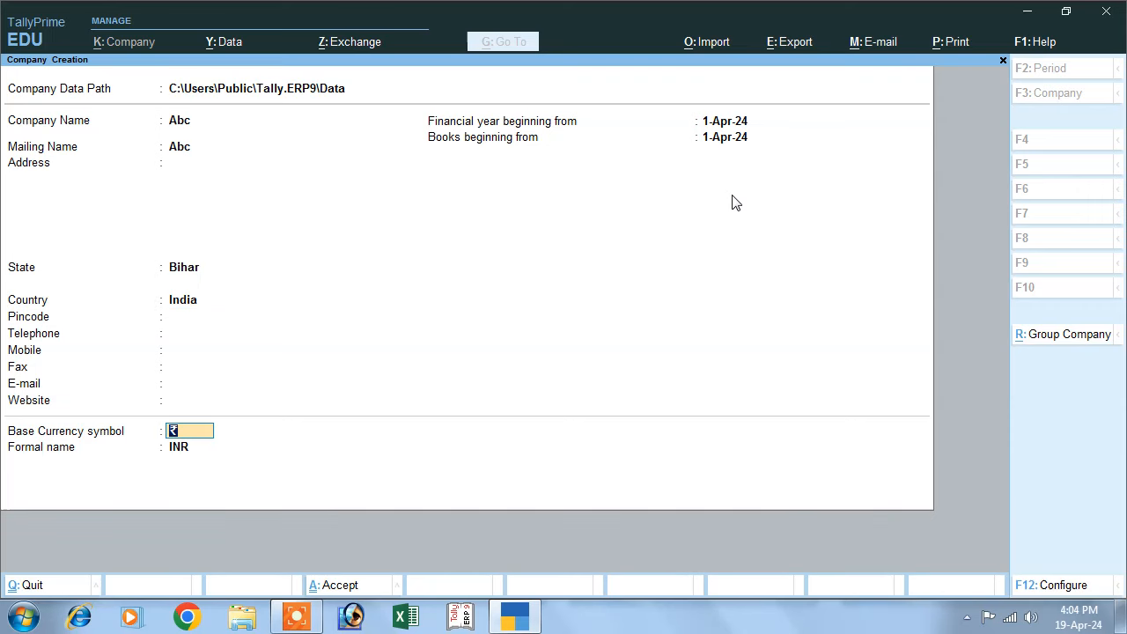
{"action": "key", "text": "Return"}
{"action": "key", "text": "Return"}
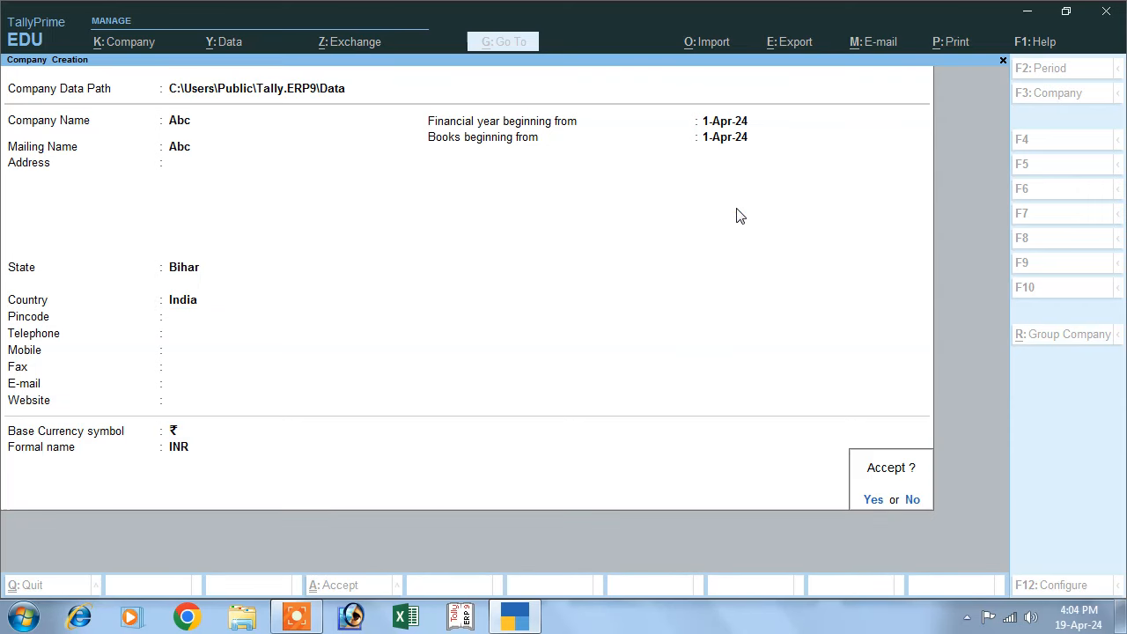
{"action": "key", "text": "Return"}
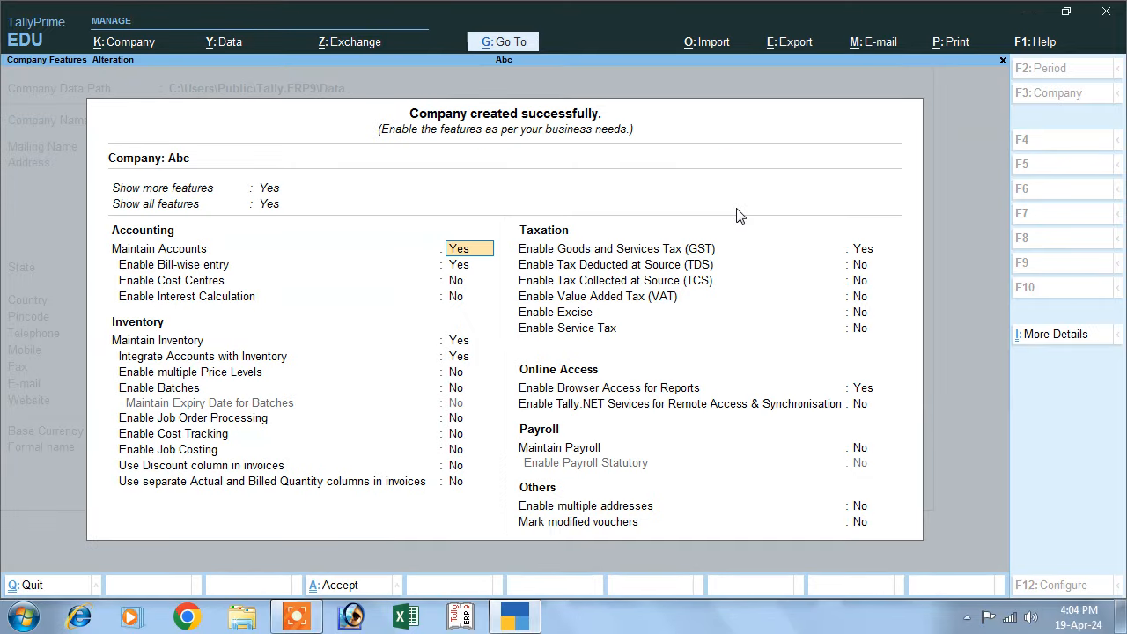
{"action": "key", "text": "ctrl"}
{"action": "key", "text": "ctrl+a"}
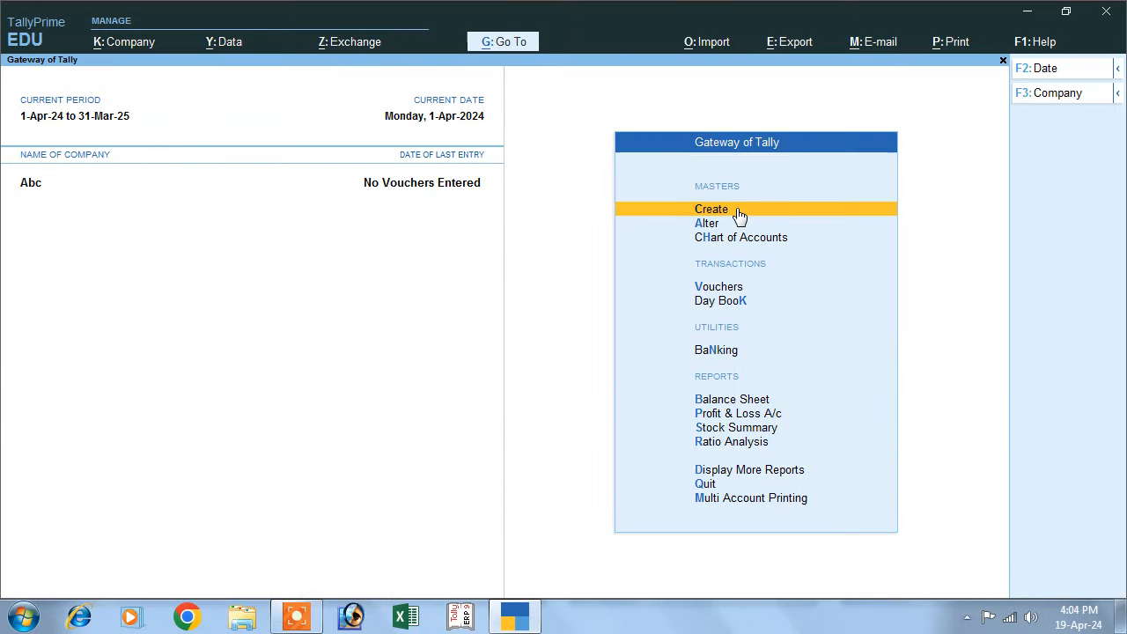
- Open voucher entry for the company and switch to a new Receipt voucher
{"action": "key", "text": "Down"}
{"action": "key", "text": "Down"}
{"action": "key", "text": "Down"}
{"action": "key", "text": "Down"}
{"action": "key", "text": "Up"}
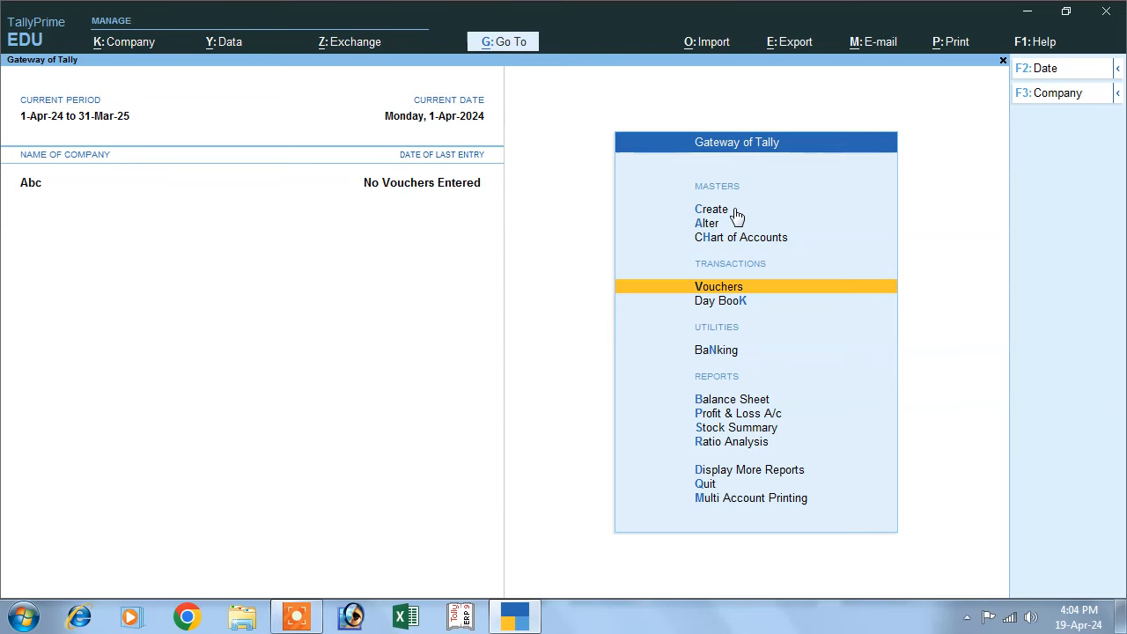
{"action": "left_click", "coordinate": [722, 293]}
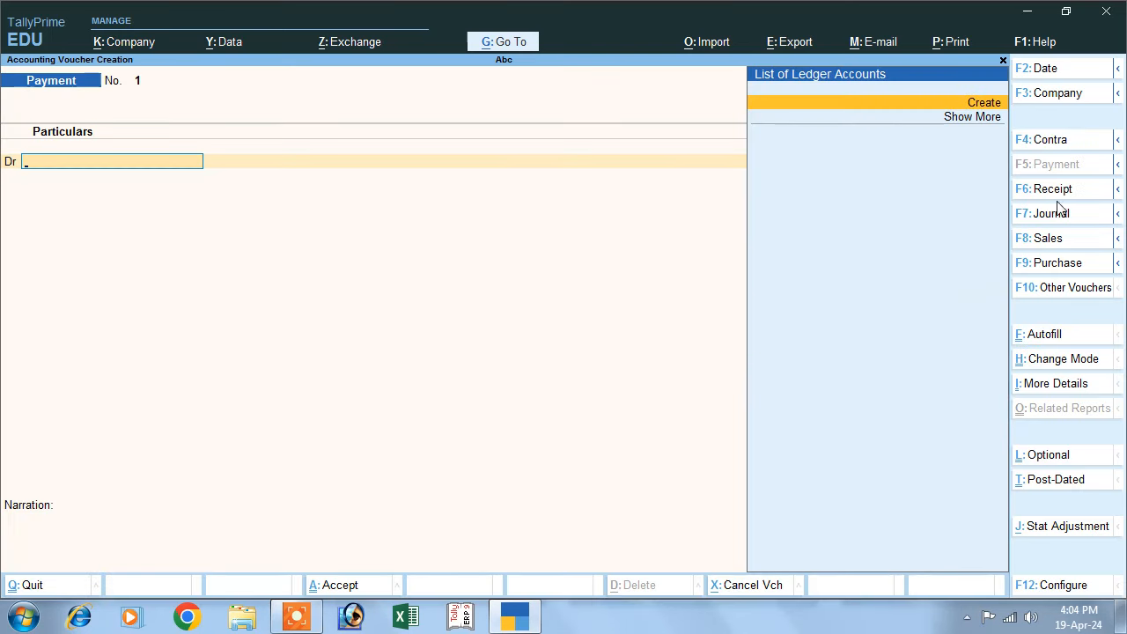
{"action": "left_click", "coordinate": [1022, 188]}
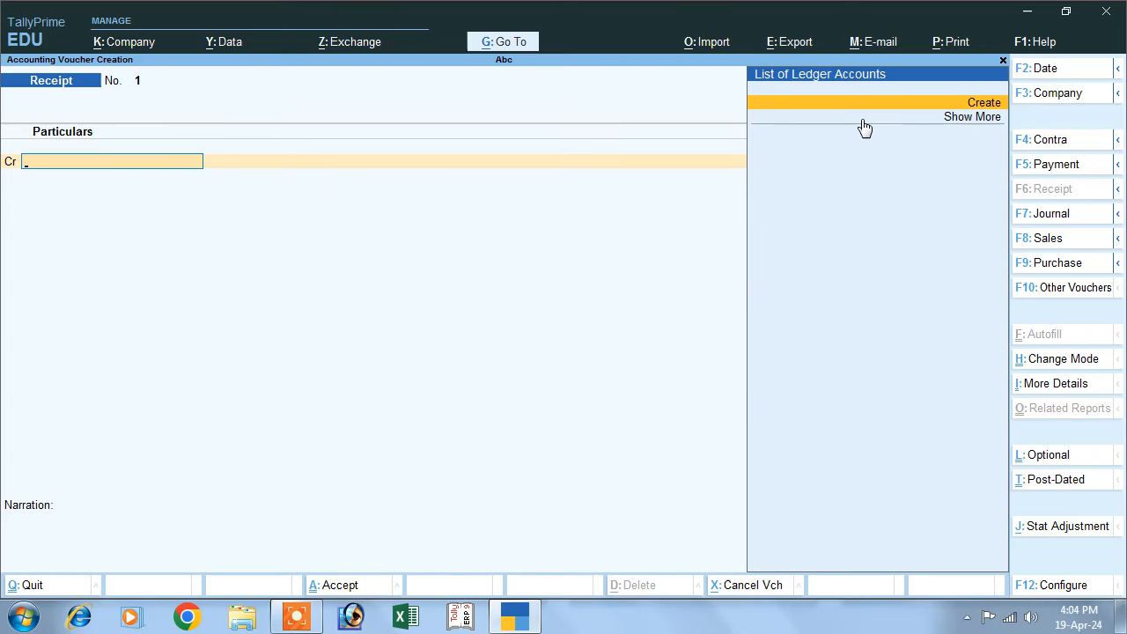
- Start a new ledger named Capital from the receipt's credit line and place it under the Capital Account group
{"action": "left_click", "coordinate": [976, 102]}
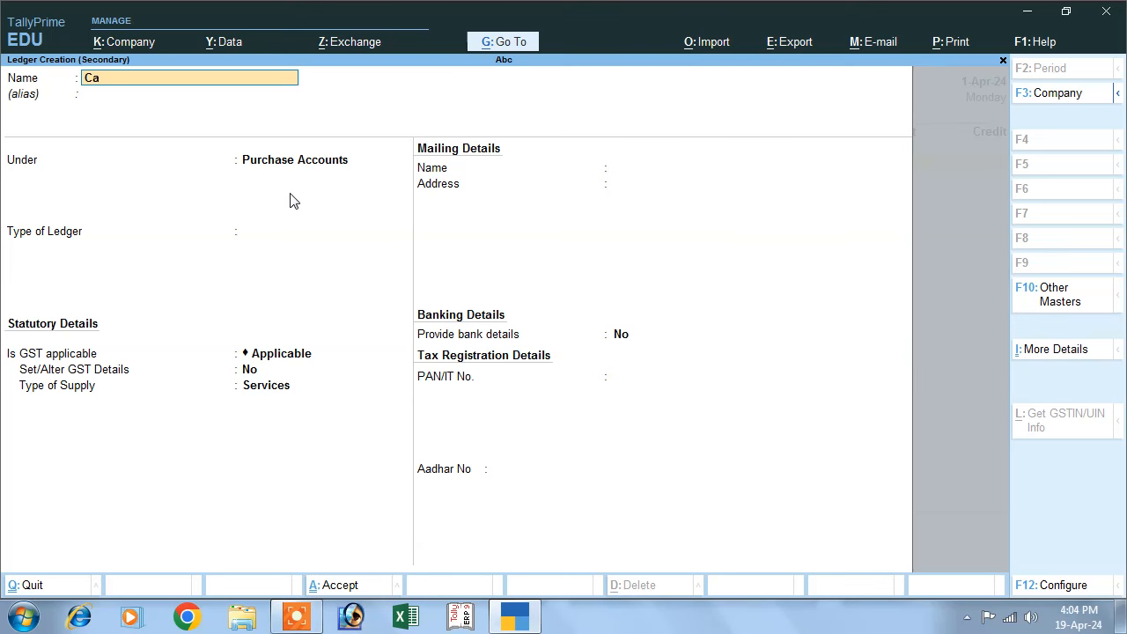
{"action": "key", "text": "Return"}
{"action": "key", "text": "Return"}
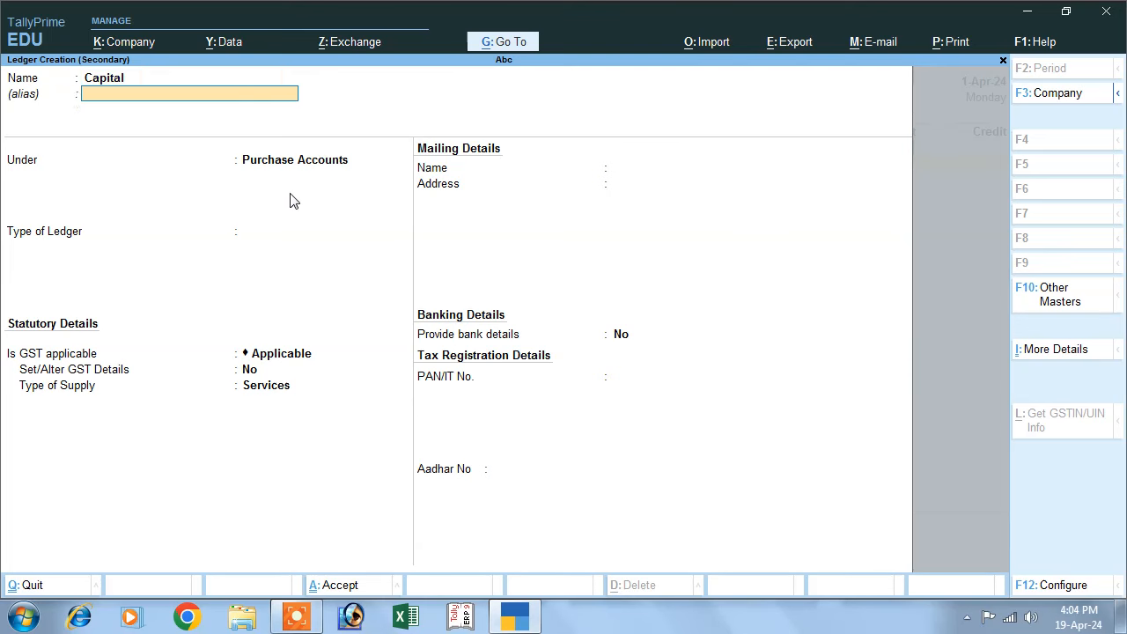
{"action": "type", "text": "C"}
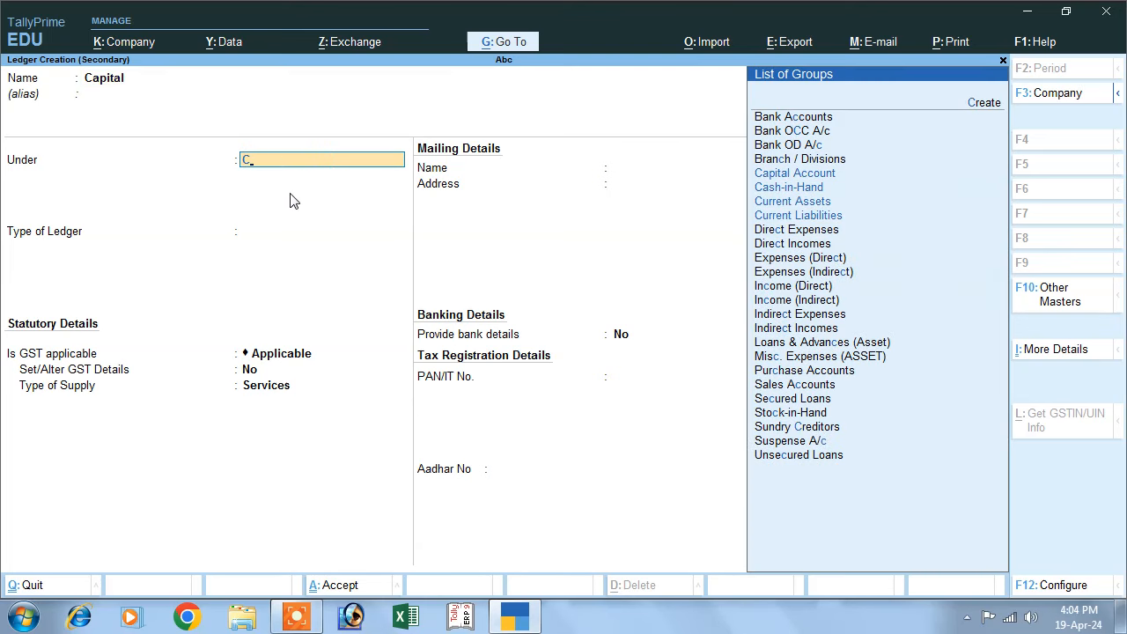
{"action": "key", "text": "Down"}
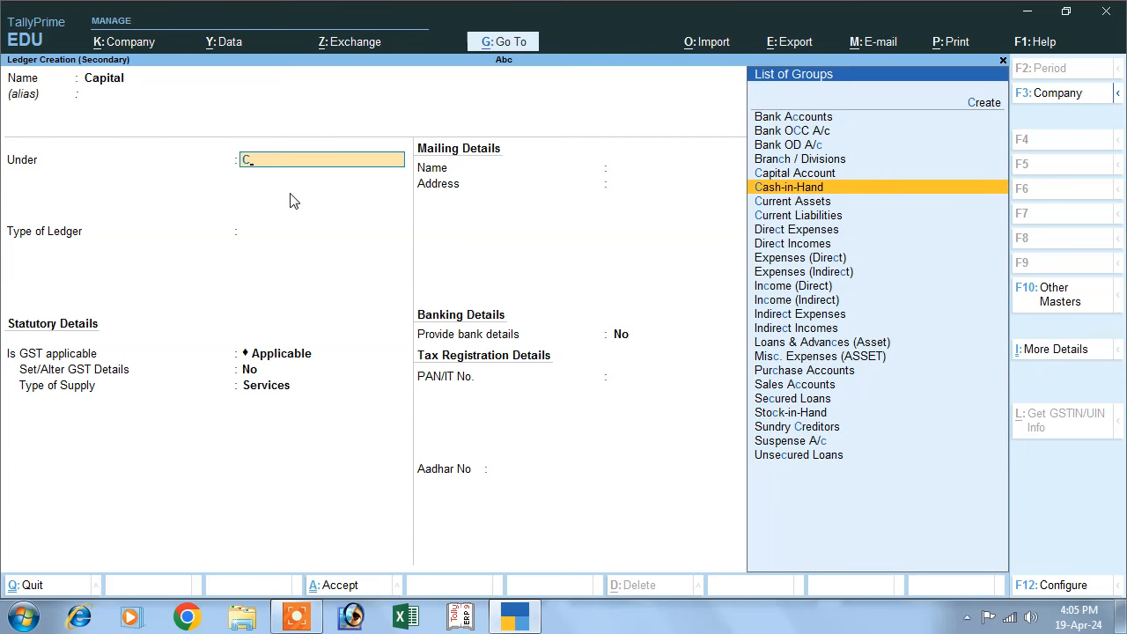
{"action": "key", "text": "Up"}
{"action": "key", "text": "Return"}
- Save the Capital ledger with the default mailing, banking and tax registration details
{"action": "key", "text": "Return"}
{"action": "key", "text": "Return"}
{"action": "key", "text": "Return"}
{"action": "key", "text": "Return"}
{"action": "key", "text": "Return"}
{"action": "key", "text": "Return"}
{"action": "key", "text": "Return"}
{"action": "key", "text": "Return"}
{"action": "key", "text": "Return"}
{"action": "key", "text": "Return"}
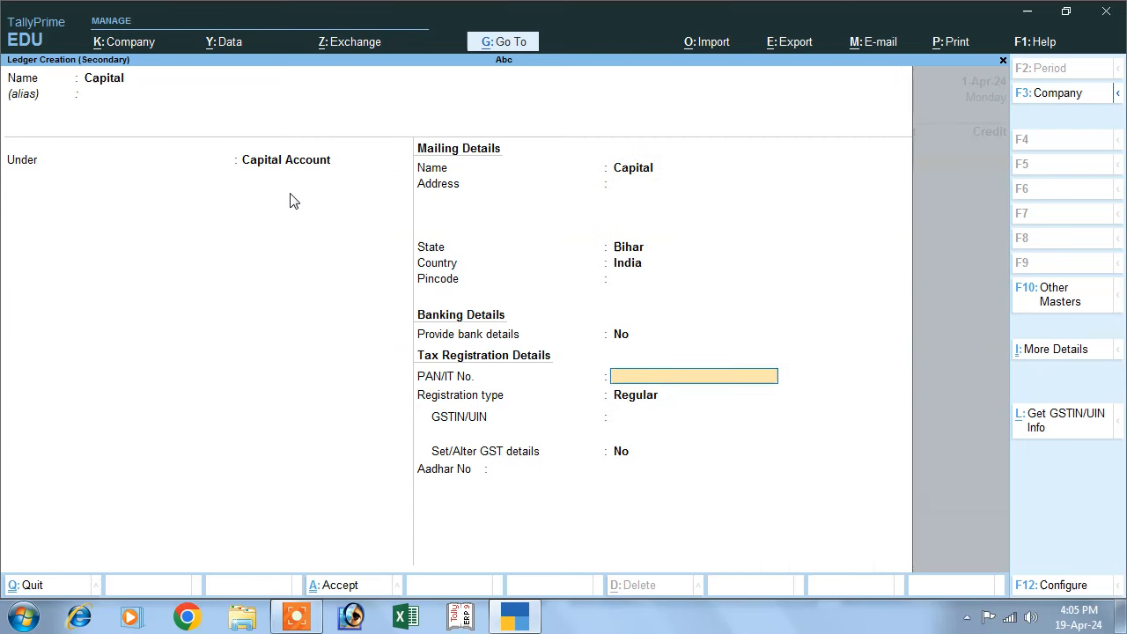
{"action": "key", "text": "Return"}
{"action": "key", "text": "Return"}
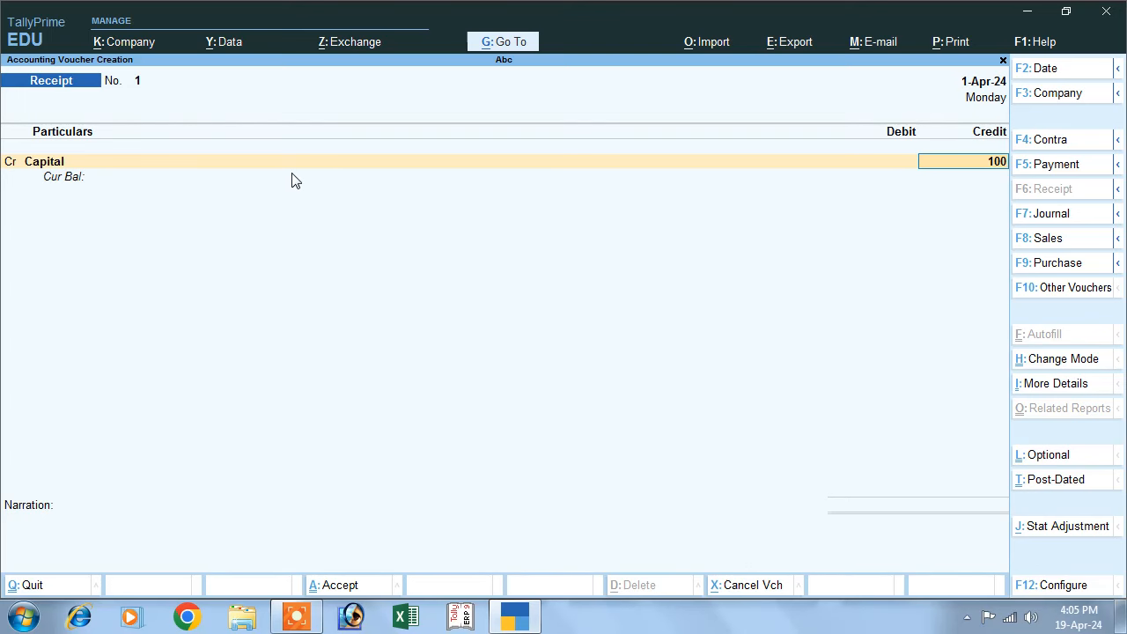
- Record a receipt crediting Capital with 100 and debiting Cash with 100, and save the voucher without a narration
{"action": "key", "text": "Return"}
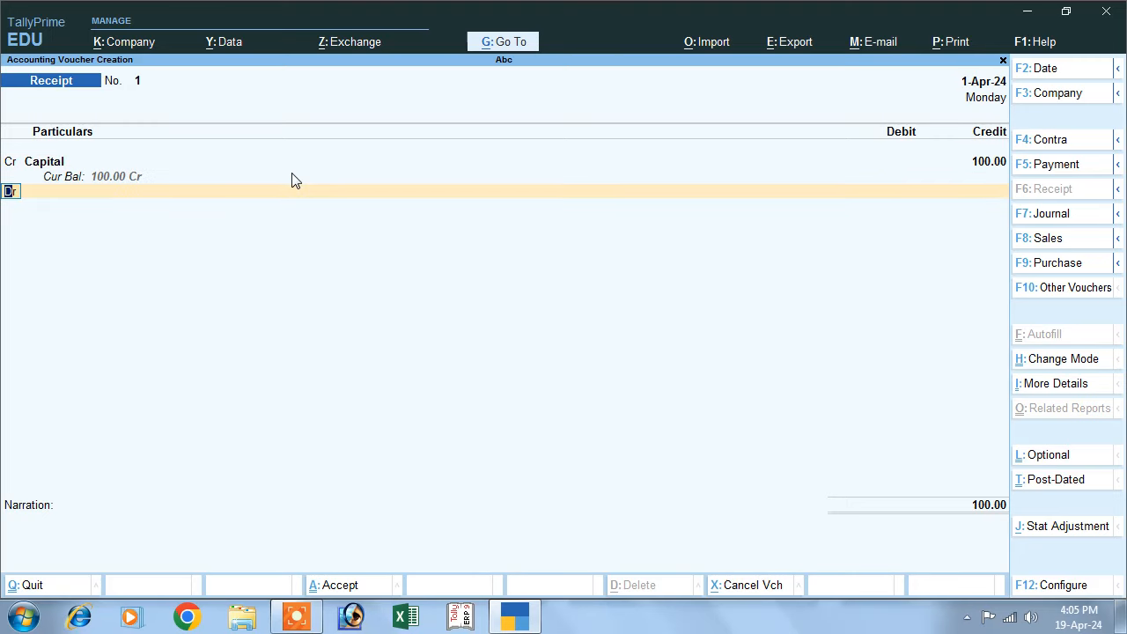
{"action": "key", "text": "Return"}
{"action": "key", "text": "Down"}
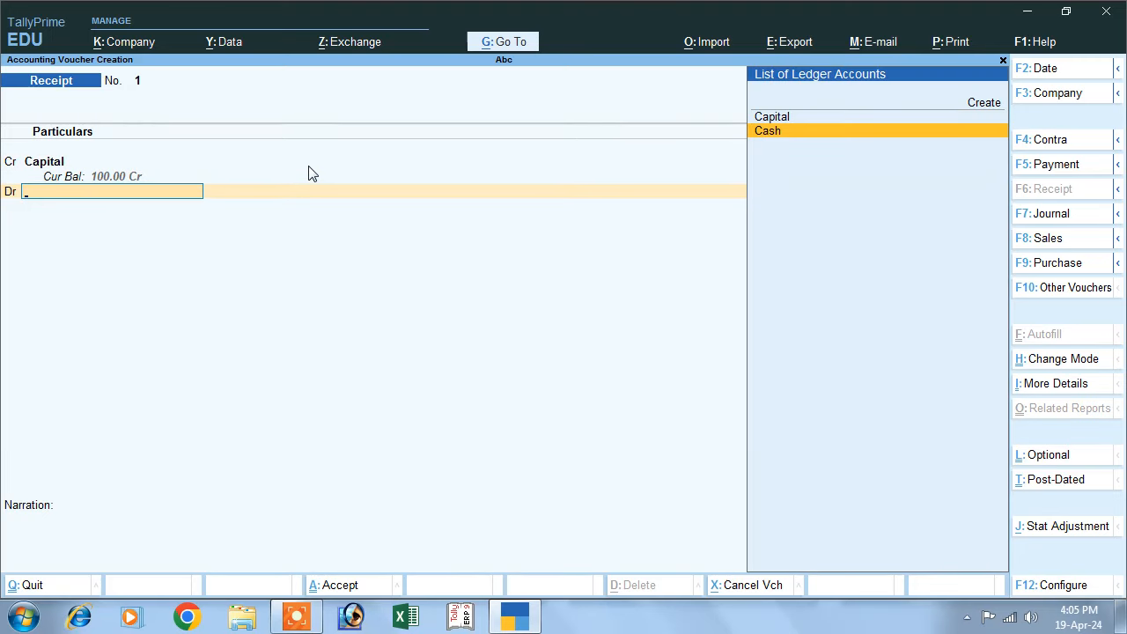
{"action": "key", "text": "Return"}
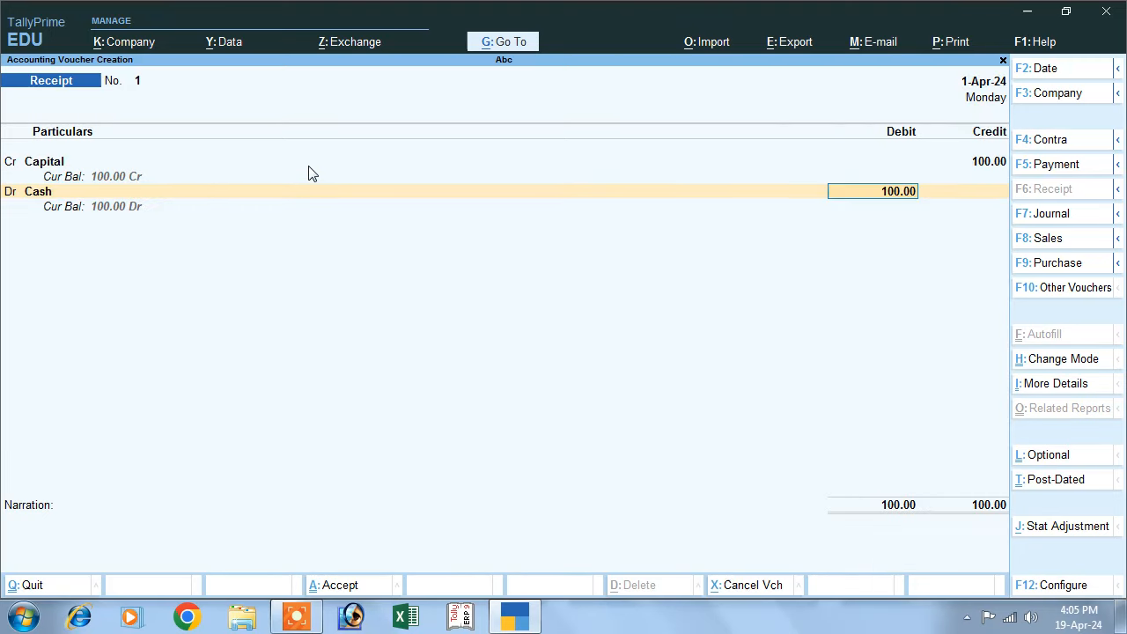
{"action": "key", "text": "Return"}
{"action": "key", "text": "Return"}
{"action": "key", "text": "Return"}
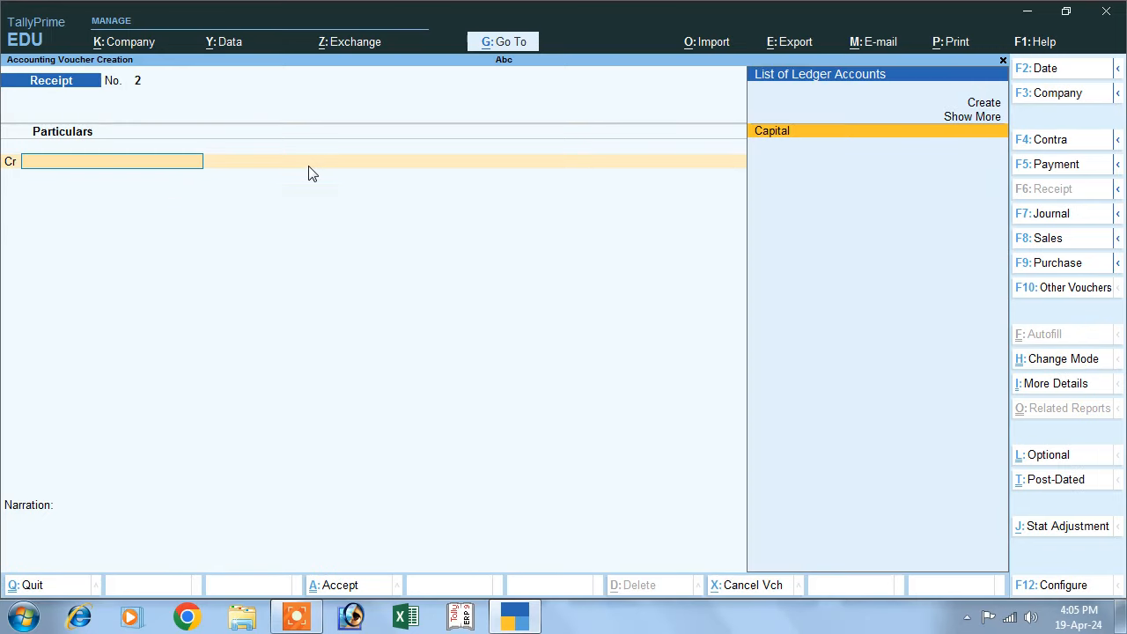
- Leave voucher entry and open the company's Balance Sheet report
{"action": "key", "text": "Escape"}
{"action": "key", "text": "Return"}
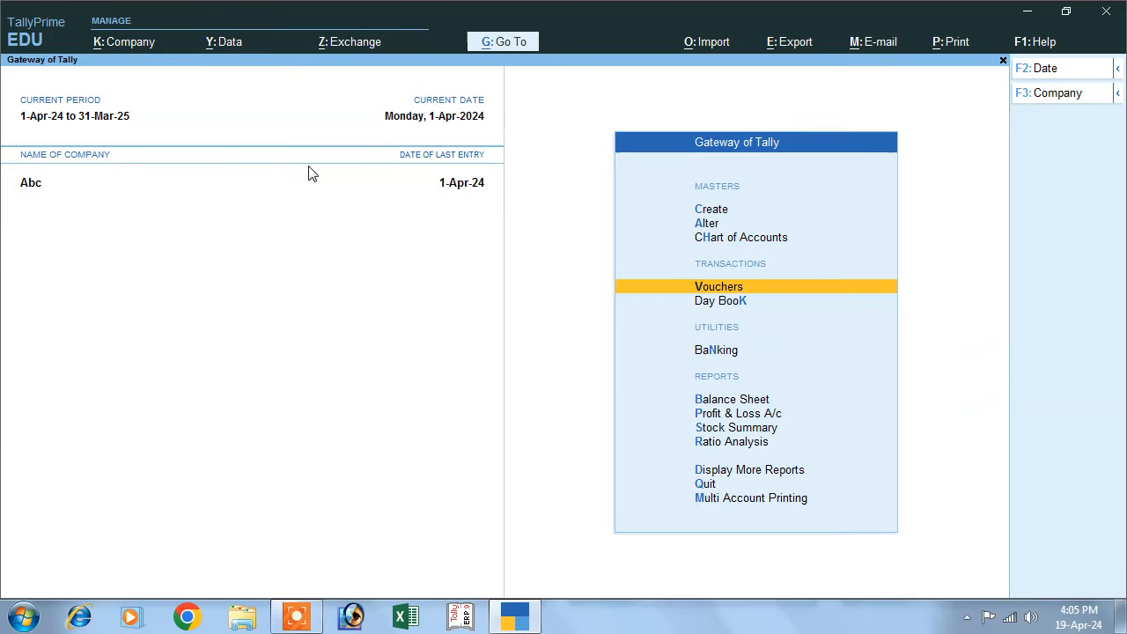
{"action": "key", "text": "Down"}
{"action": "key", "text": "Down"}
{"action": "key", "text": "Down"}
{"action": "key", "text": "Down"}
{"action": "key", "text": "Up"}
{"action": "key", "text": "Return"}
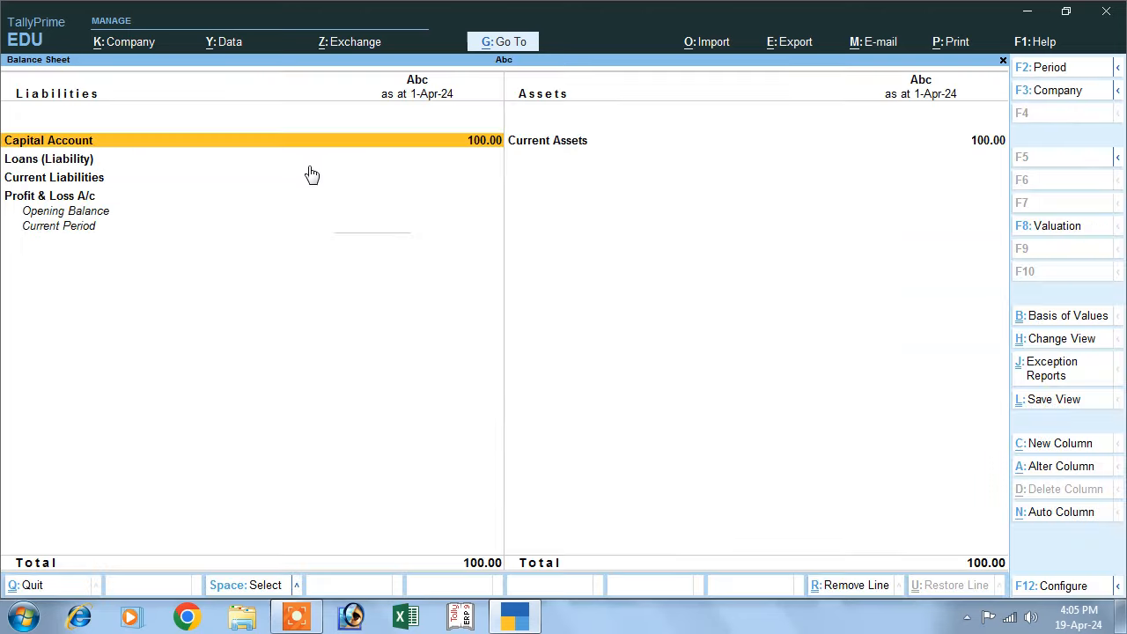
- Expand the Balance Sheet to the detailed view, examine the Capital and Cash-in-Hand lines, and return to the Gateway of Tally
{"action": "key", "text": "alt+F5"}
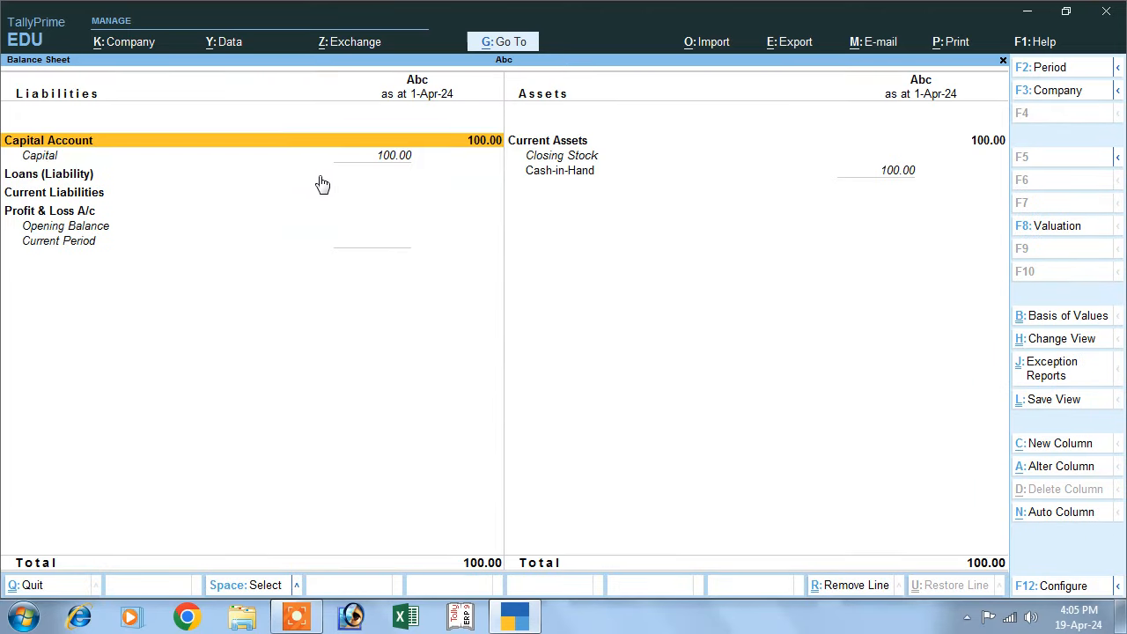
{"action": "left_click", "coordinate": [899, 179]}
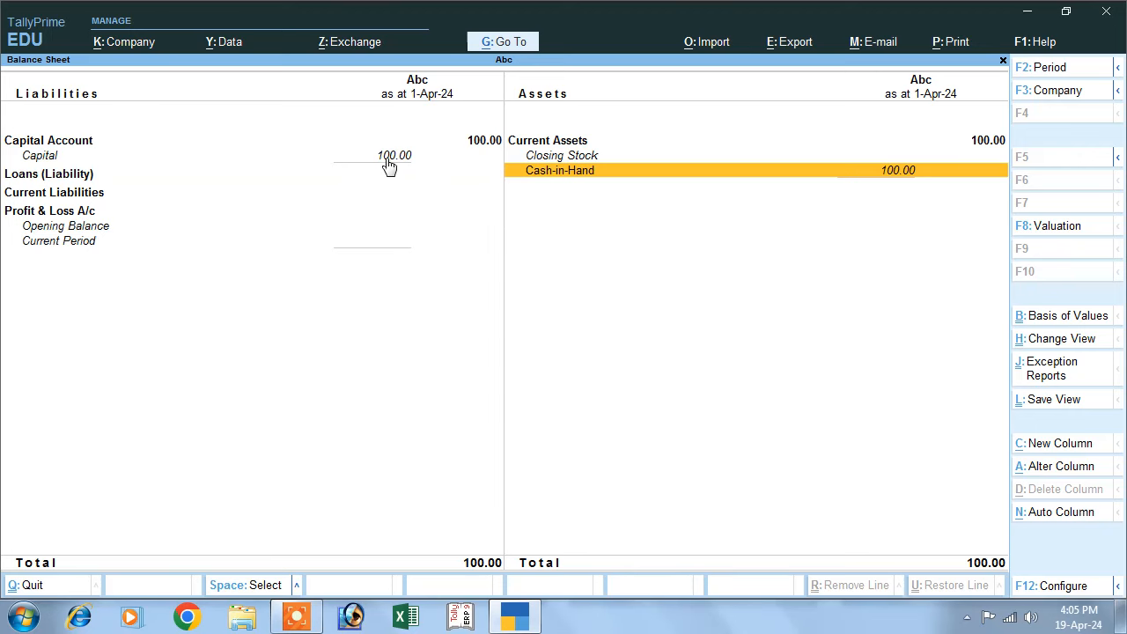
{"action": "left_click", "coordinate": [390, 157]}
{"action": "left_click", "coordinate": [908, 175]}
{"action": "key", "text": "Escape"}
{"action": "key", "text": "Escape"}
{"action": "key", "text": "Escape"}
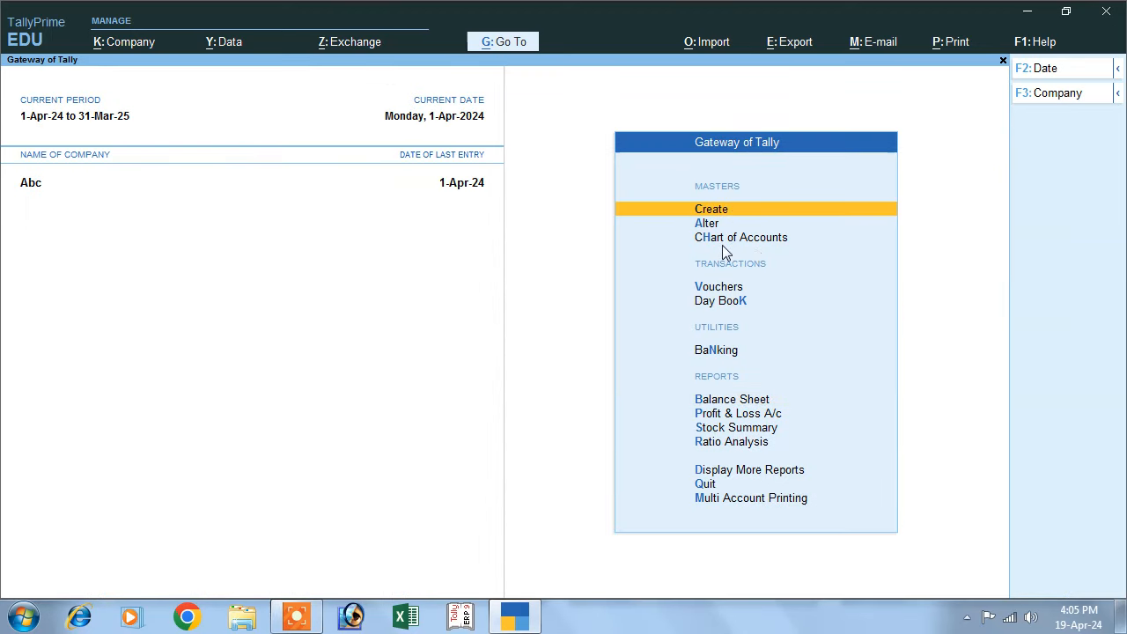
- Start a Purchase voucher with supplier invoice number 01 dated 1-Apr-24
{"action": "left_click", "coordinate": [709, 290]}
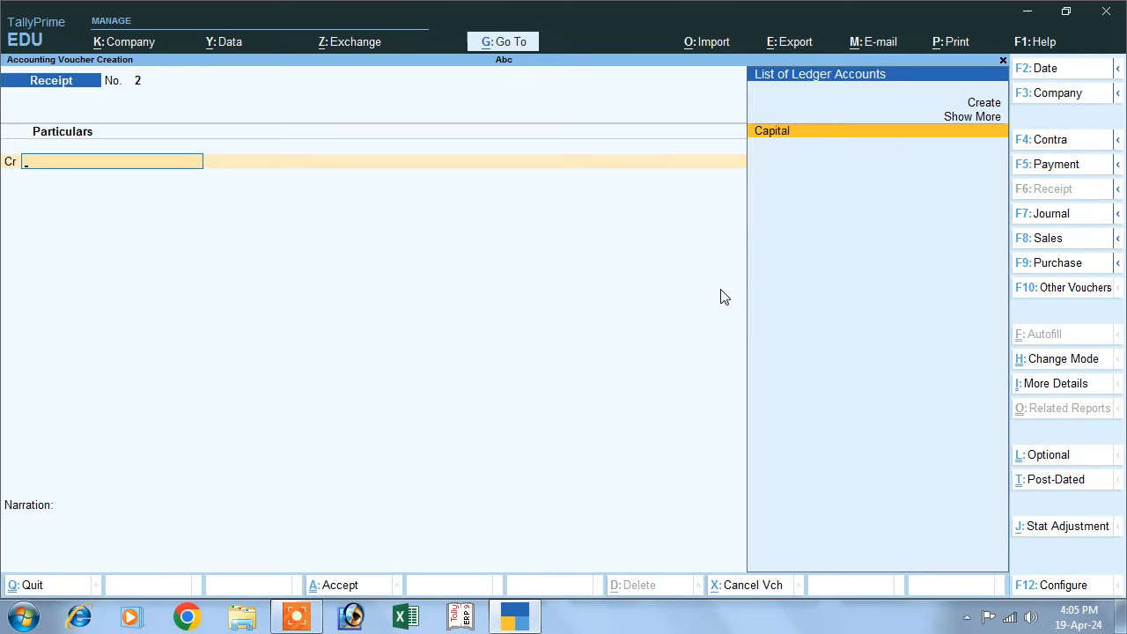
{"action": "left_click", "coordinate": [1031, 263]}
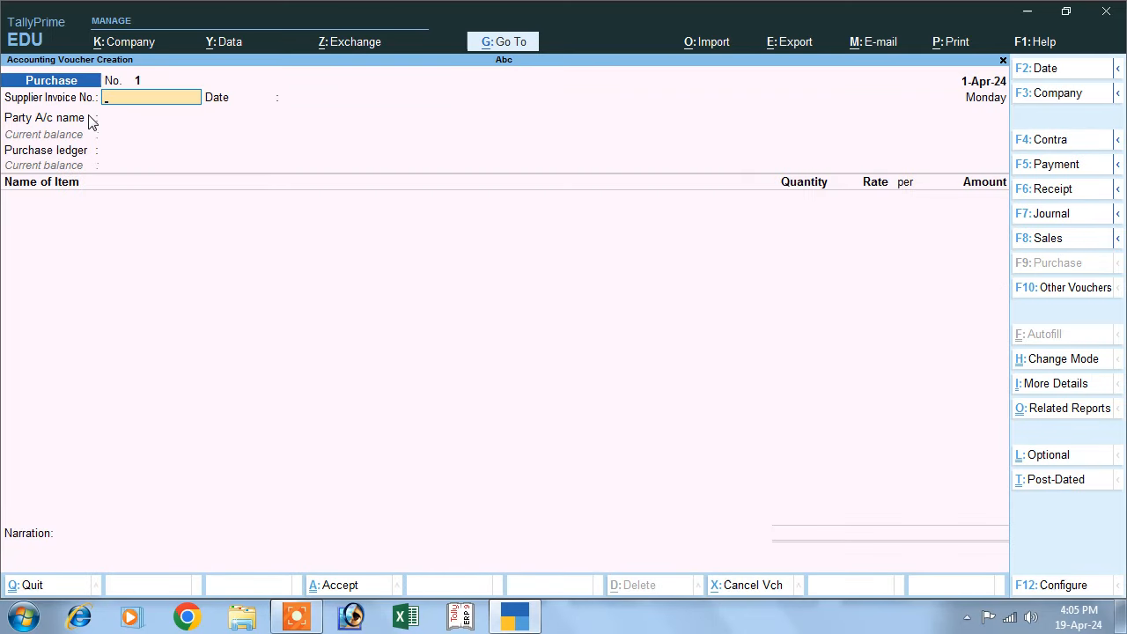
{"action": "type", "text": "01"}
{"action": "key", "text": "Return"}
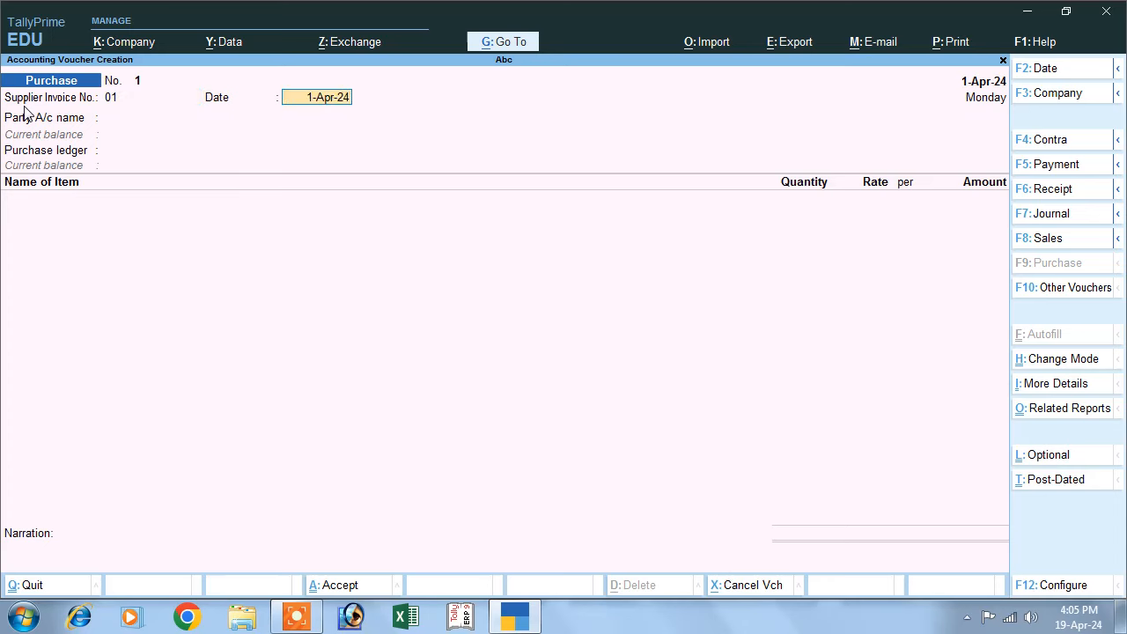
{"action": "key", "text": "Return"}
- Set Cash as the purchase voucher's party account, leaving the receipt details blank and the party details at their defaults
{"action": "key", "text": "Return"}
{"action": "key", "text": "Return"}
{"action": "key", "text": "Return"}
{"action": "key", "text": "Return"}
{"action": "key", "text": "Return"}
{"action": "key", "text": "Return"}
{"action": "key", "text": "Return"}
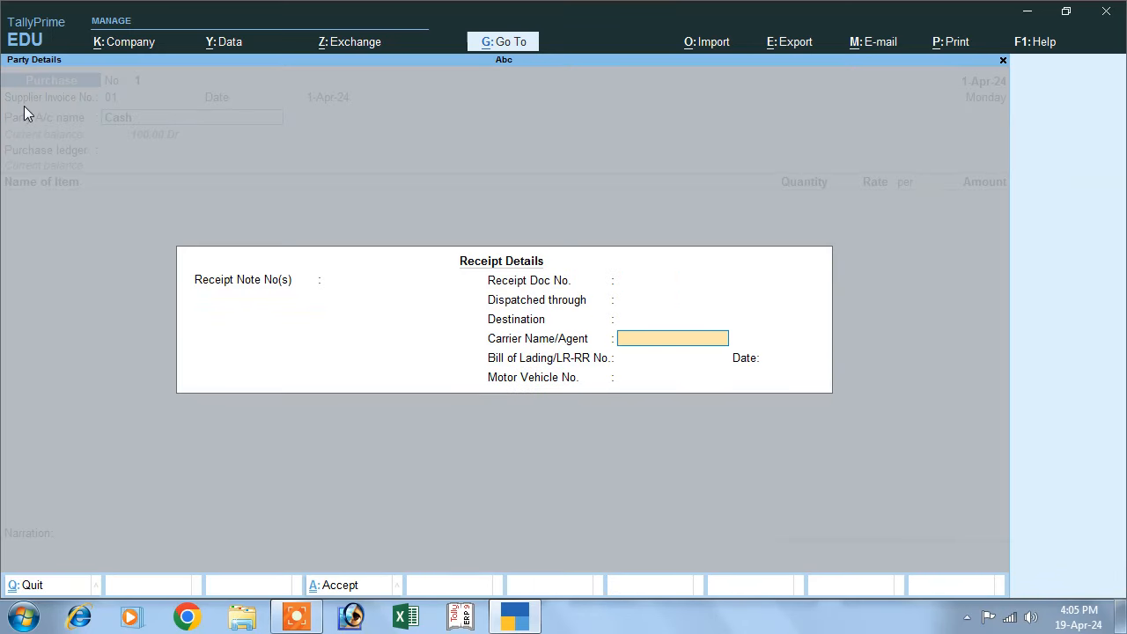
{"action": "key", "text": "Return"}
{"action": "key", "text": "Return"}
{"action": "key", "text": "Return"}
{"action": "key", "text": "Return"}
{"action": "key", "text": "Return"}
{"action": "key", "text": "Return"}
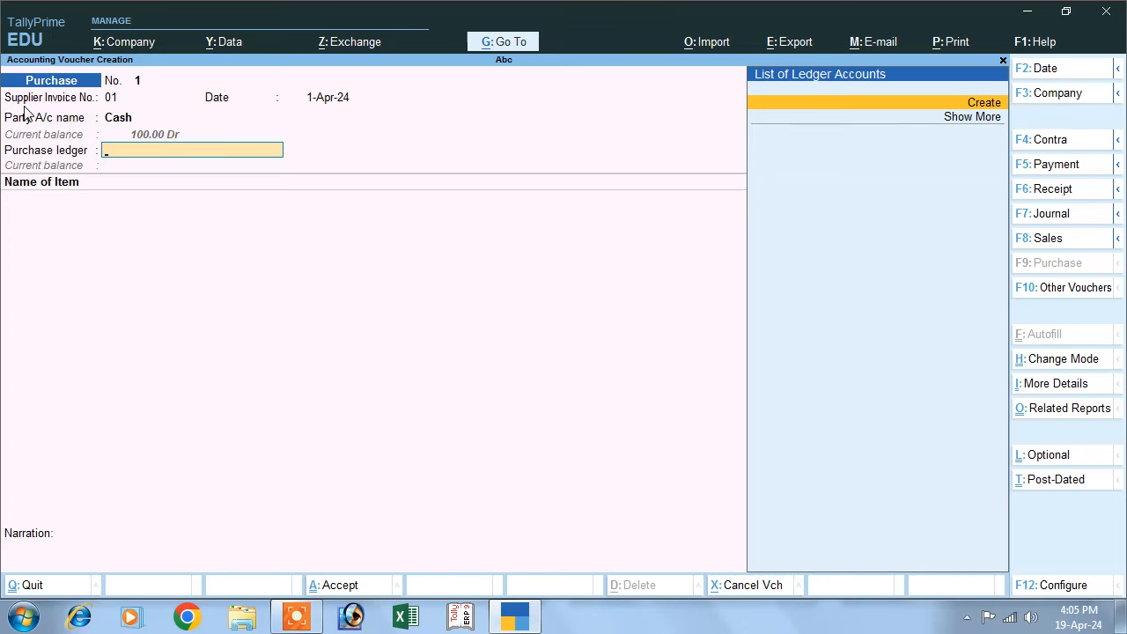
- Start a new ledger named Purchase for the voucher's purchase ledger and place it under Purchase Accounts
{"action": "key", "text": "Return"}
{"action": "type", "text": "Pur"}
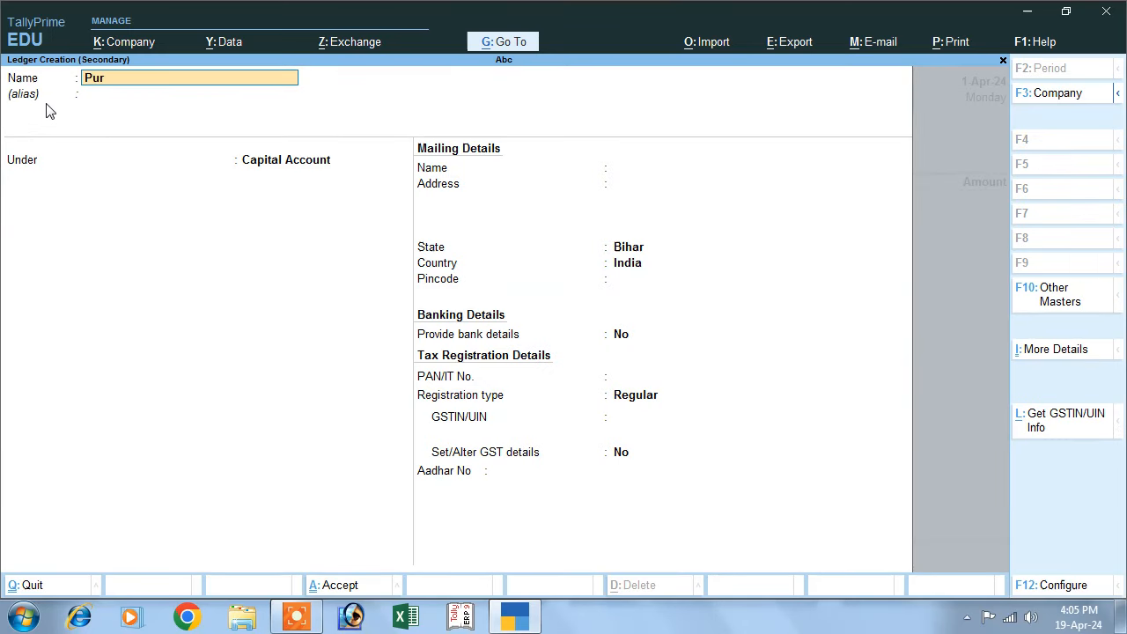
{"action": "key", "text": "Return"}
{"action": "key", "text": "Return"}
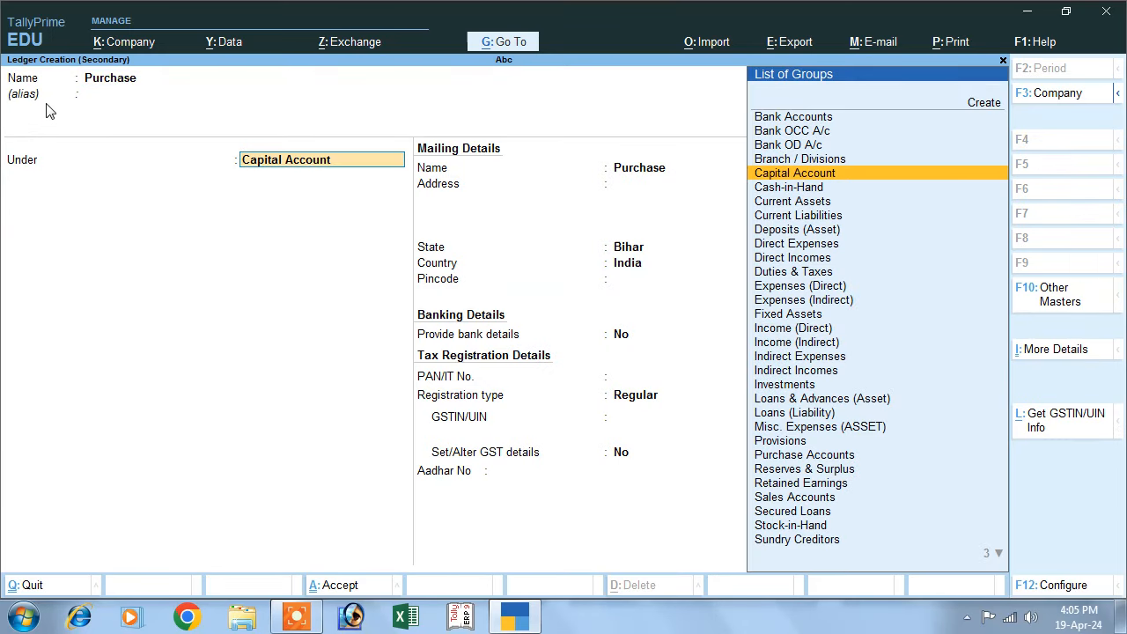
{"action": "type", "text": "P"}
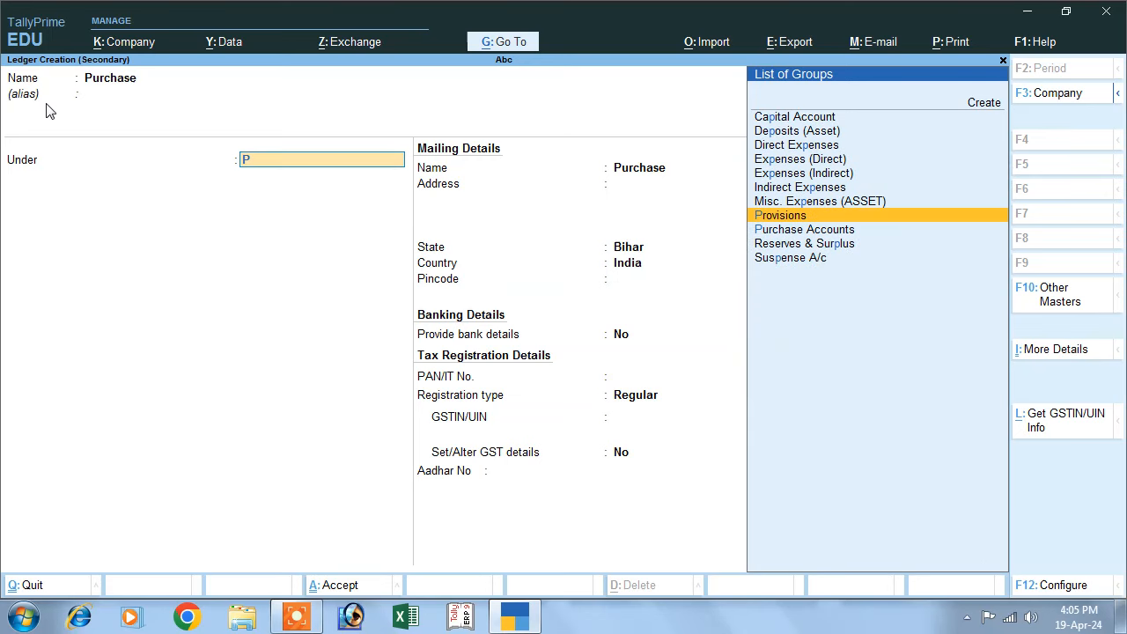
{"action": "key", "text": "Down"}
{"action": "key", "text": "Return"}
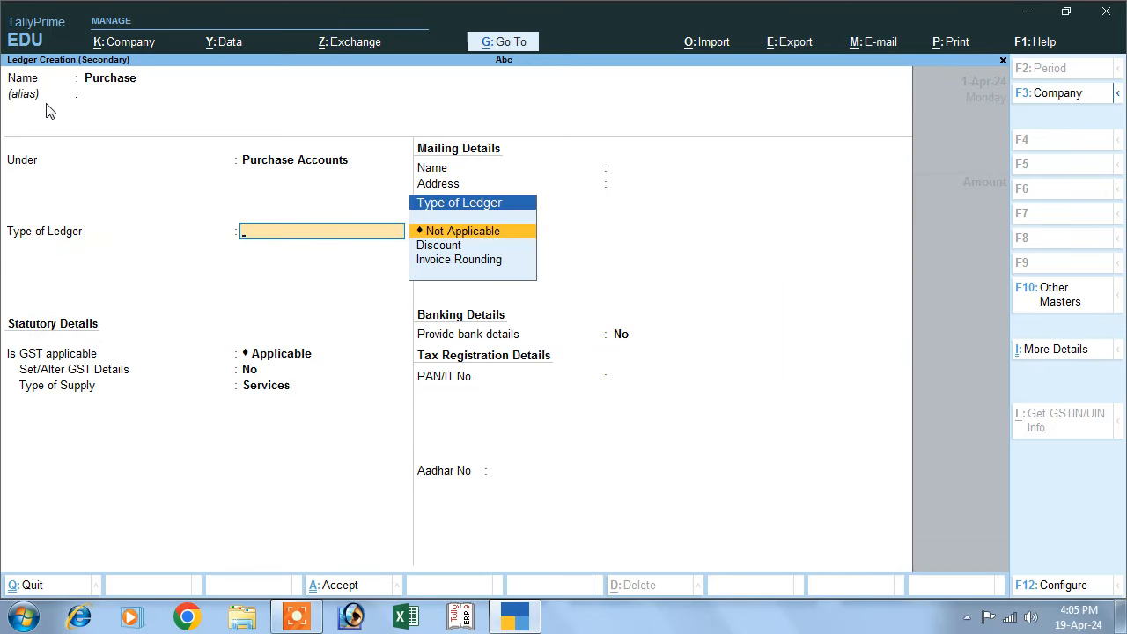
- Save the Purchase ledger with ledger type Not Applicable and the default GST and bank settings, and use it in the voucher
{"action": "key", "text": "Return"}
{"action": "key", "text": "Return"}
{"action": "key", "text": "Return"}
{"action": "key", "text": "Return"}
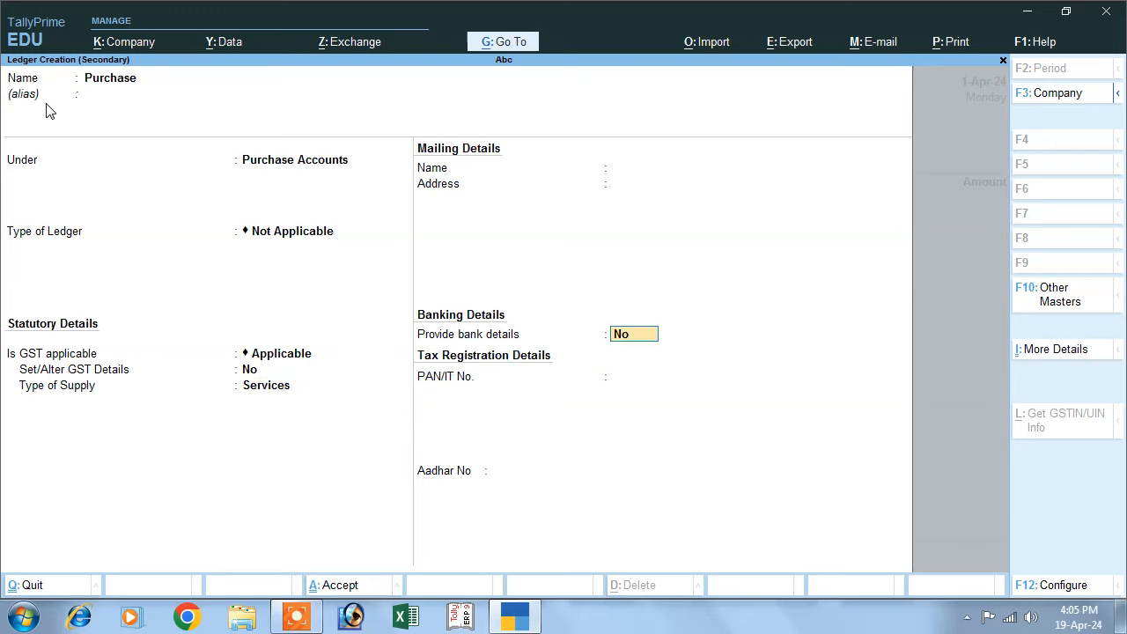
{"action": "key", "text": "Return"}
{"action": "key", "text": "Return"}
{"action": "key", "text": "Return"}
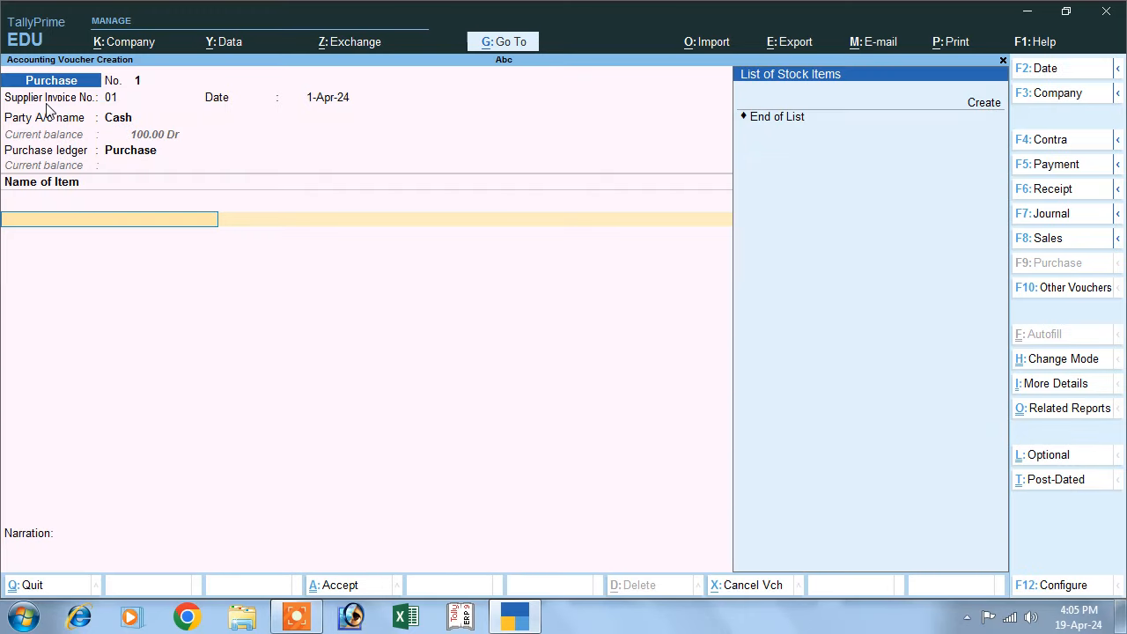
- Start a new stock item named Mouse from the purchase voucher, under Primary with category Not Applicable
{"action": "key", "text": "Down"}
{"action": "key", "text": "Up"}
{"action": "key", "text": "Return"}
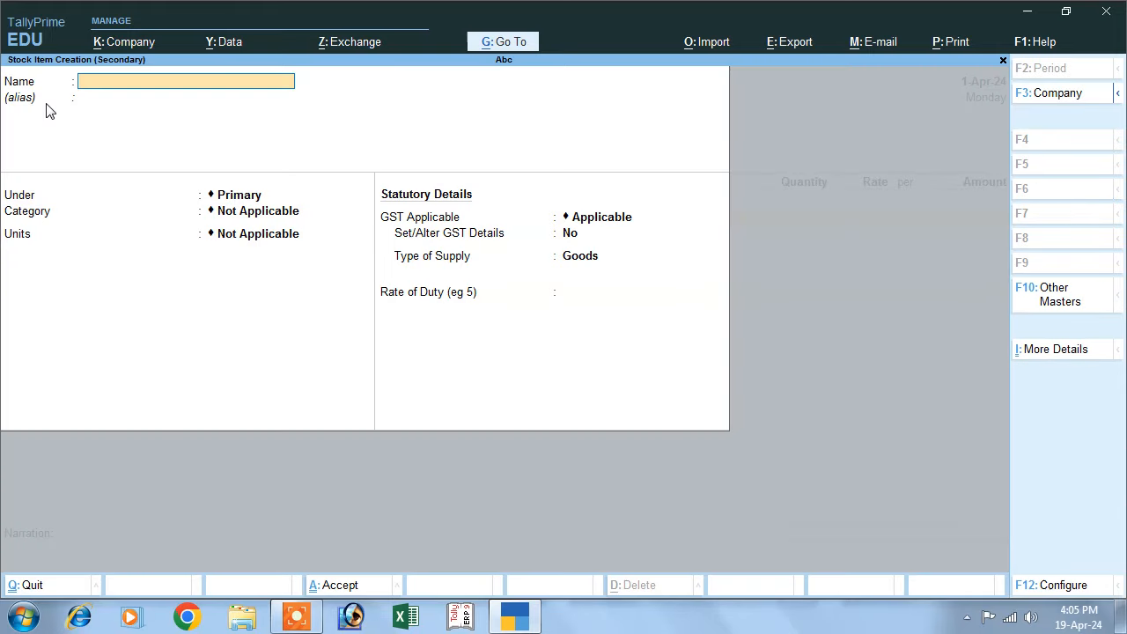
{"action": "type", "text": "Mouse"}
{"action": "key", "text": "Return"}
{"action": "key", "text": "Return"}
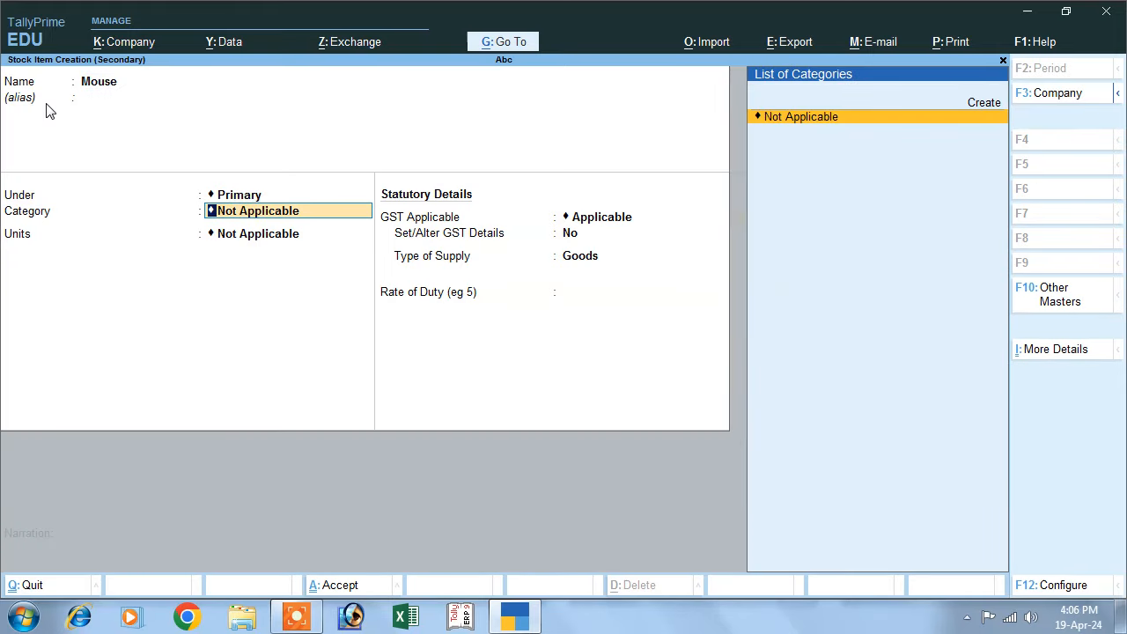
{"action": "key", "text": "Return"}
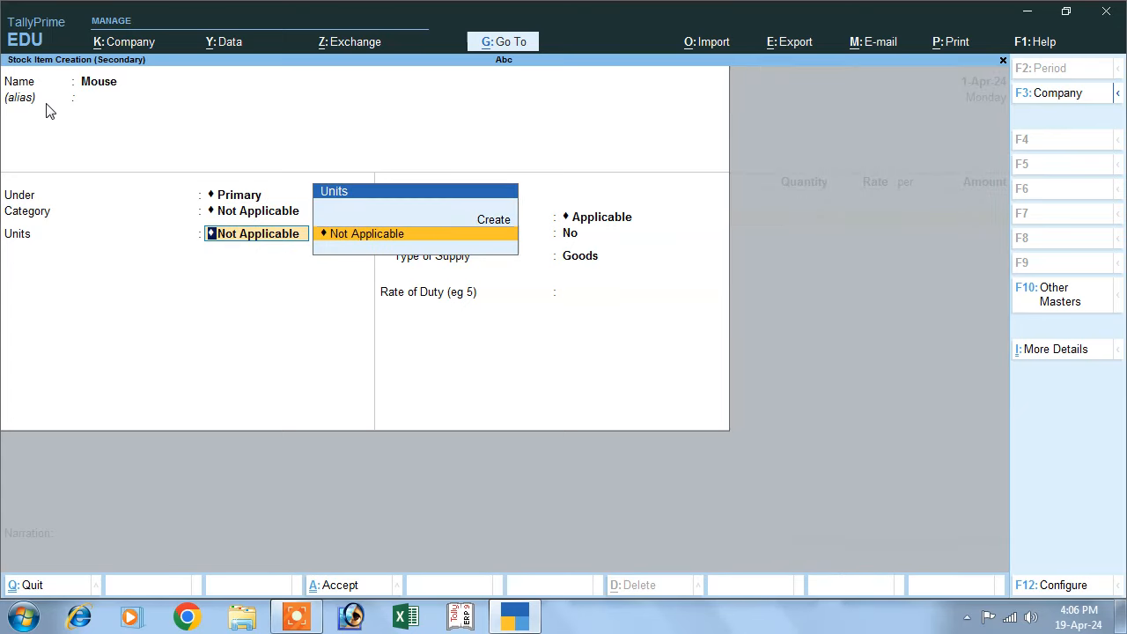
- Create the item's unit with symbol pcs, formal name Pieces, UQC PCS-PIECES and 0 decimal places
{"action": "key", "text": "Up"}
{"action": "key", "text": "Return"}
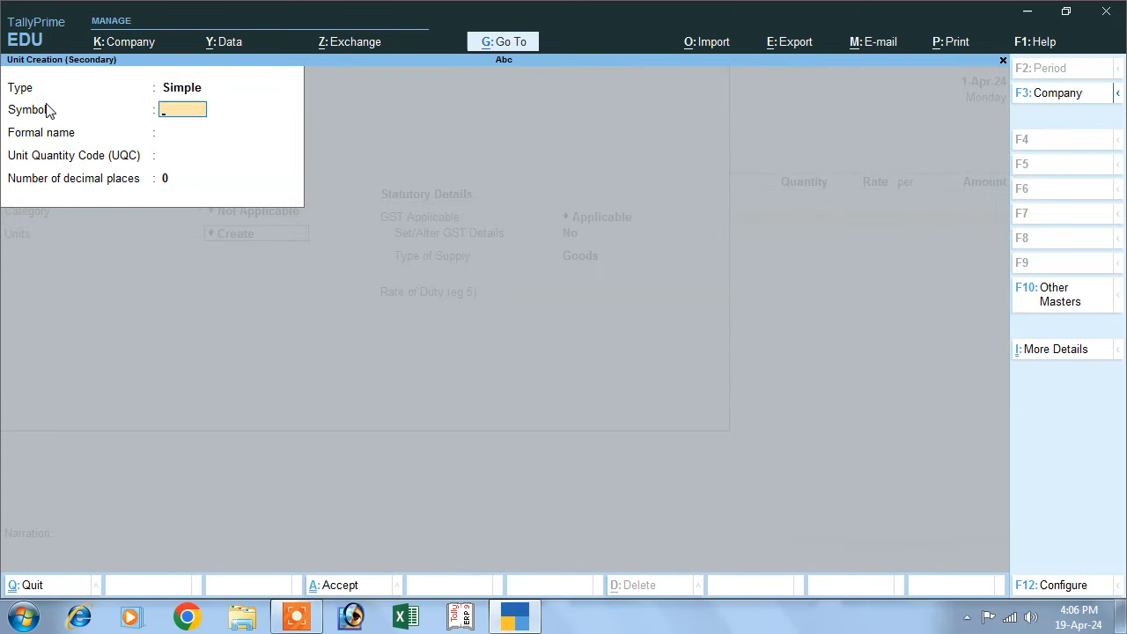
{"action": "type", "text": "pcs"}
{"action": "key", "text": "Return"}
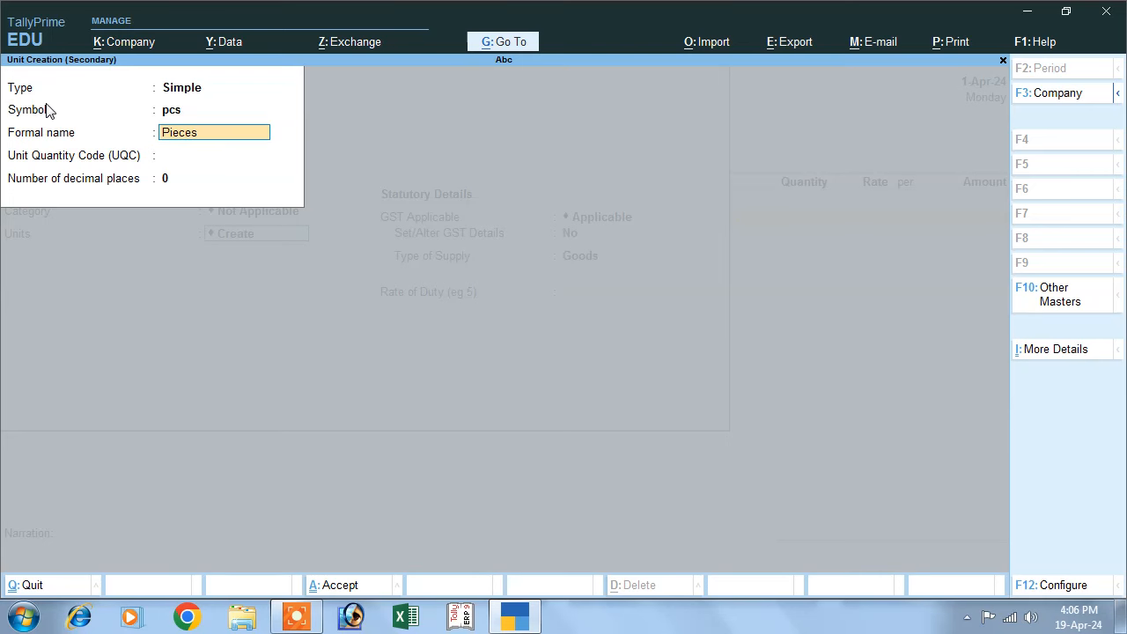
{"action": "key", "text": "Return"}
{"action": "type", "text": "pc"}
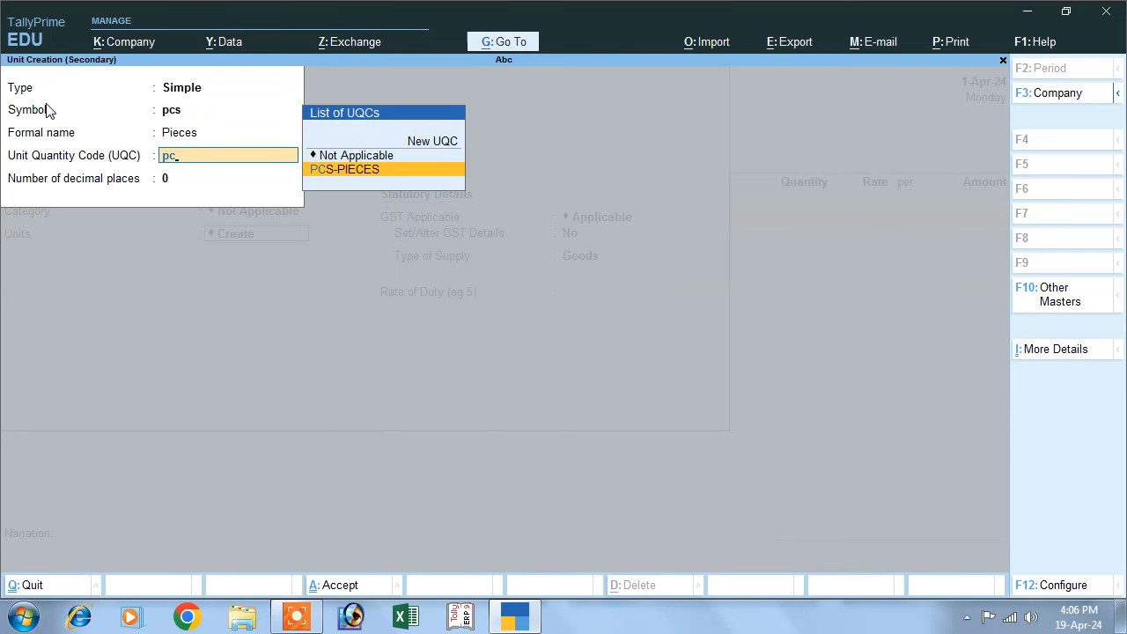
{"action": "key", "text": "Return"}
{"action": "key", "text": "Return"}
{"action": "key", "text": "Return"}
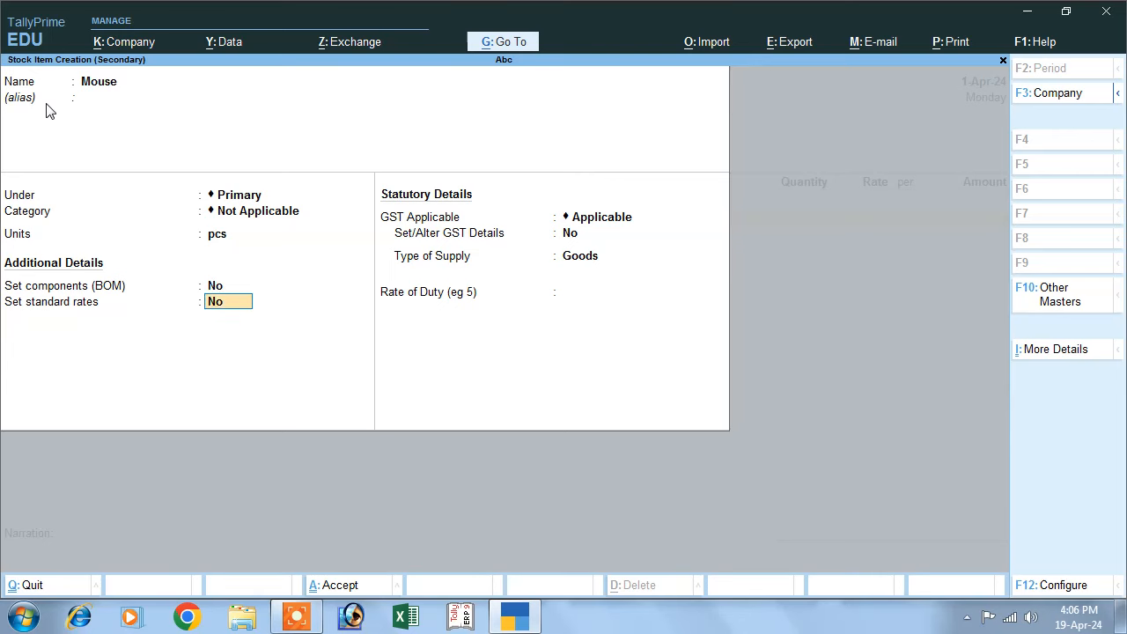
- Save the Mouse stock item without standard rates and with the default statutory details, and use it in the voucher
{"action": "key", "text": "Return"}
{"action": "key", "text": "Return"}
{"action": "key", "text": "Return"}
{"action": "key", "text": "Return"}
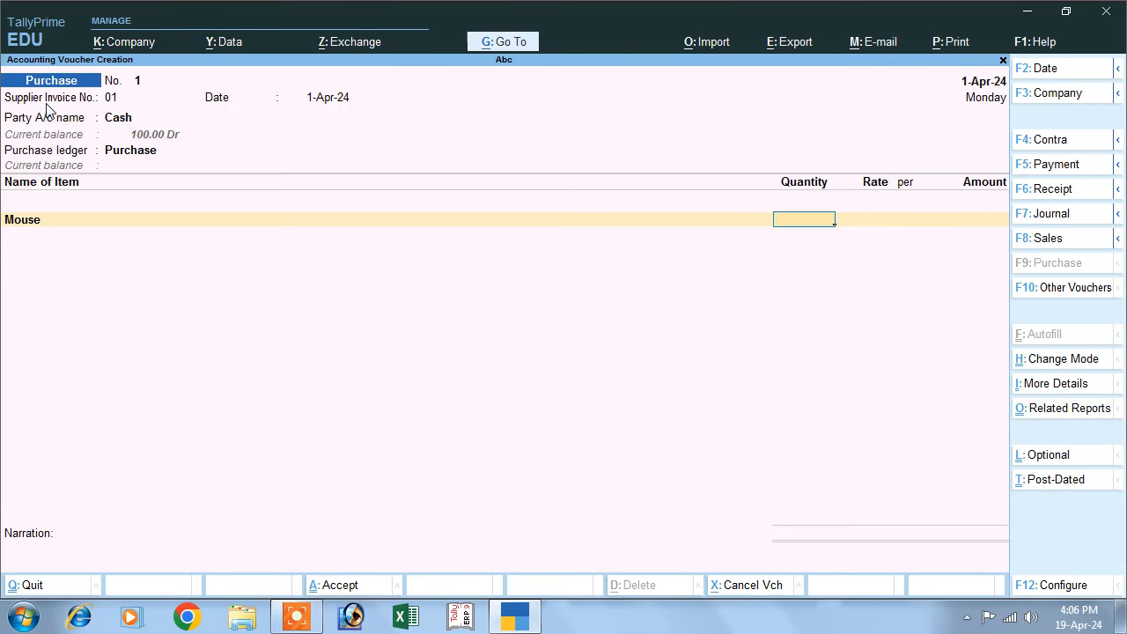
- Enter 2 pcs of Mouse at a rate of 20.00, save the purchase voucher without narration and leave voucher entry
{"action": "type", "text": "2"}
{"action": "key", "text": "Return"}
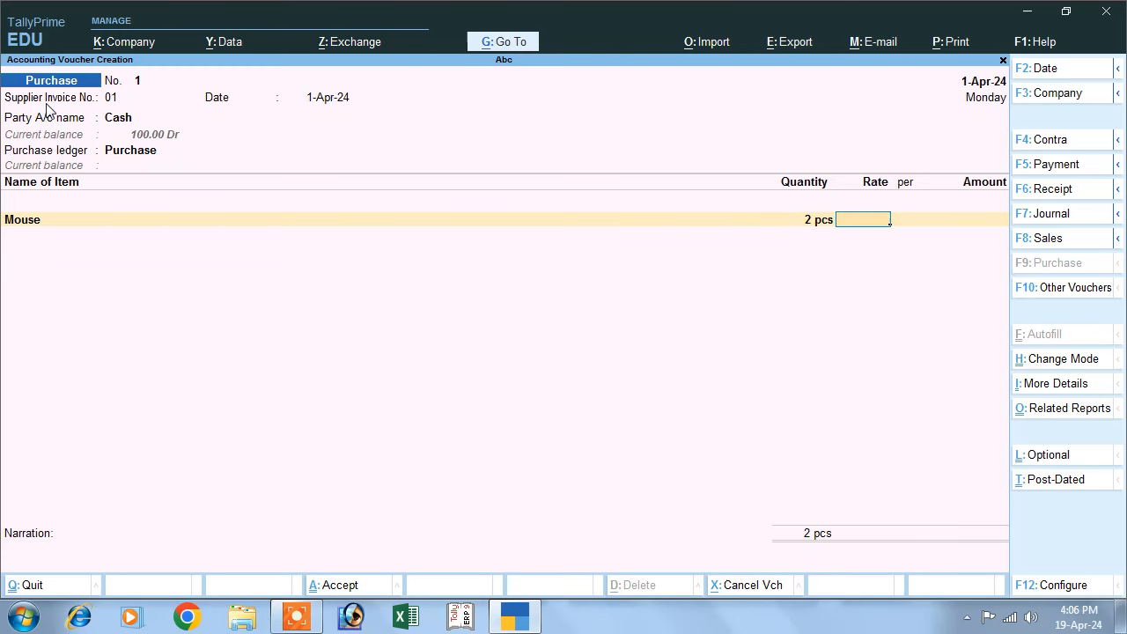
{"action": "key", "text": "Return"}
{"action": "key", "text": "Return"}
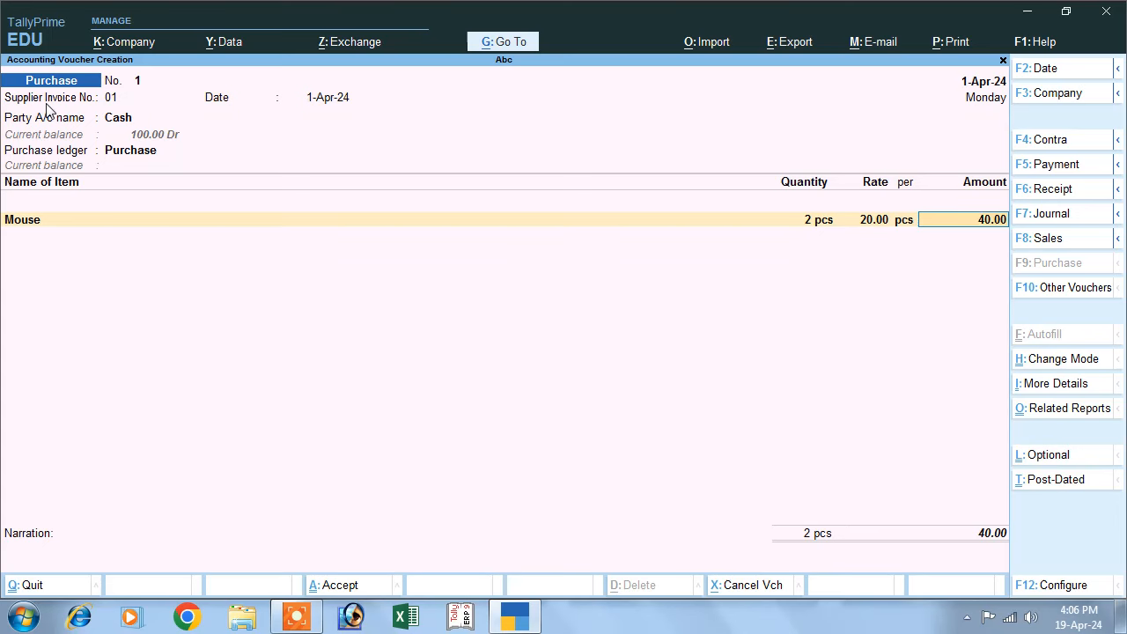
{"action": "key", "text": "Return"}
{"action": "key", "text": "Return"}
{"action": "key", "text": "Return"}
{"action": "key", "text": "Return"}
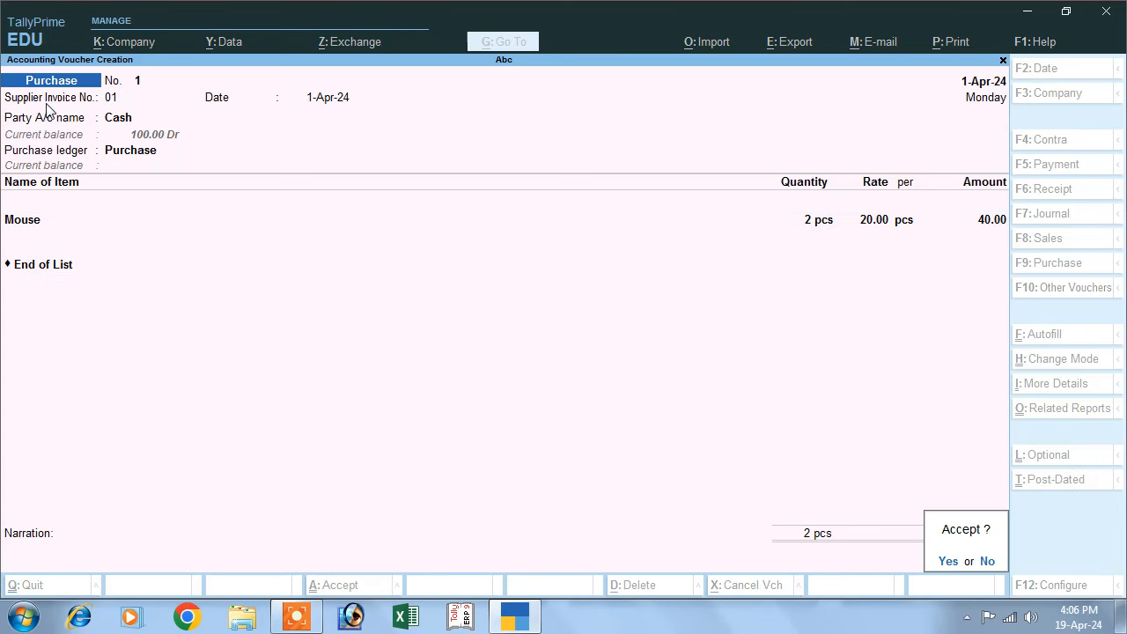
{"action": "key", "text": "Return"}
{"action": "key", "text": "Escape"}
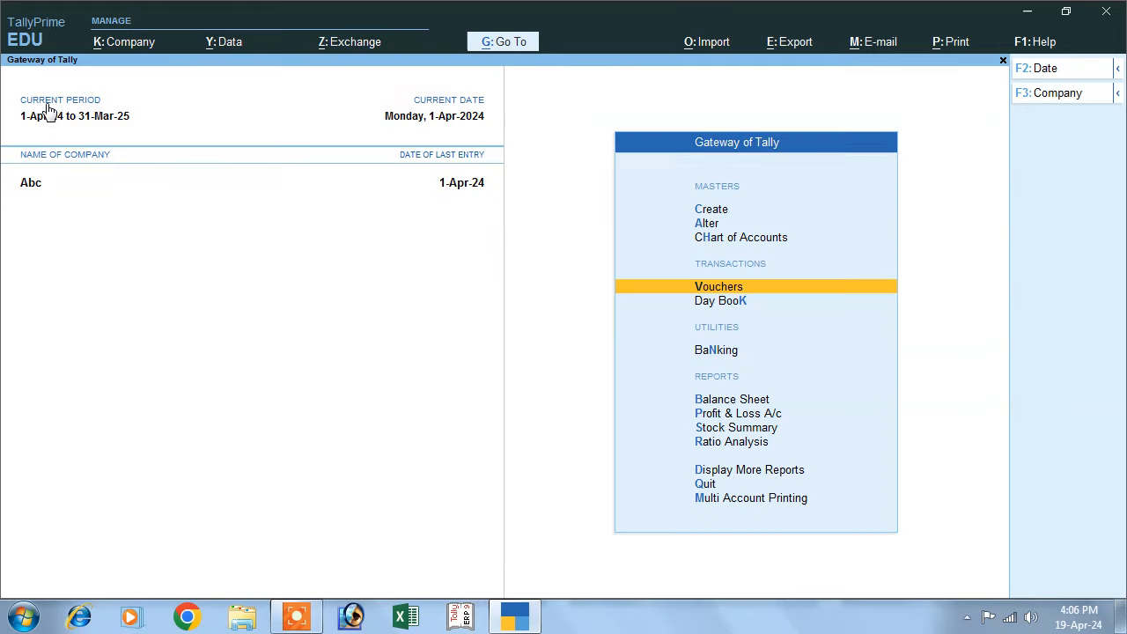
- Check Closing Stock and Cash-in-Hand in the detailed Balance Sheet and return to the Gateway of Tally
{"action": "key", "text": "Down"}
{"action": "key", "text": "Down"}
{"action": "key", "text": "Down"}
{"action": "key", "text": "Down"}
{"action": "key", "text": "Up"}
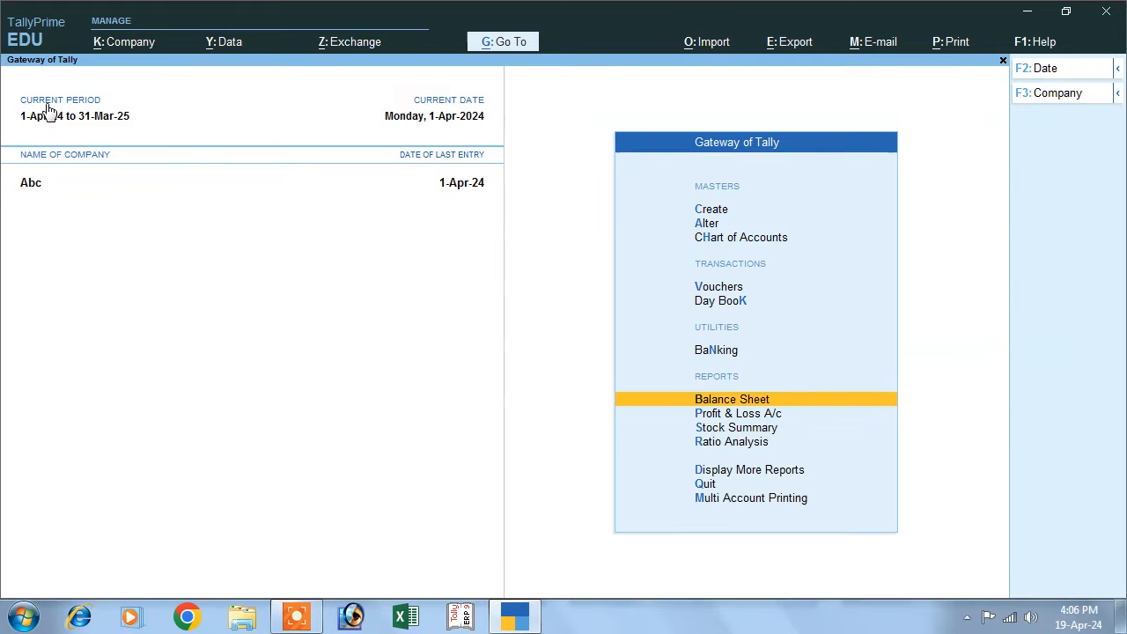
{"action": "key", "text": "Return"}
{"action": "key", "text": "alt+F5"}
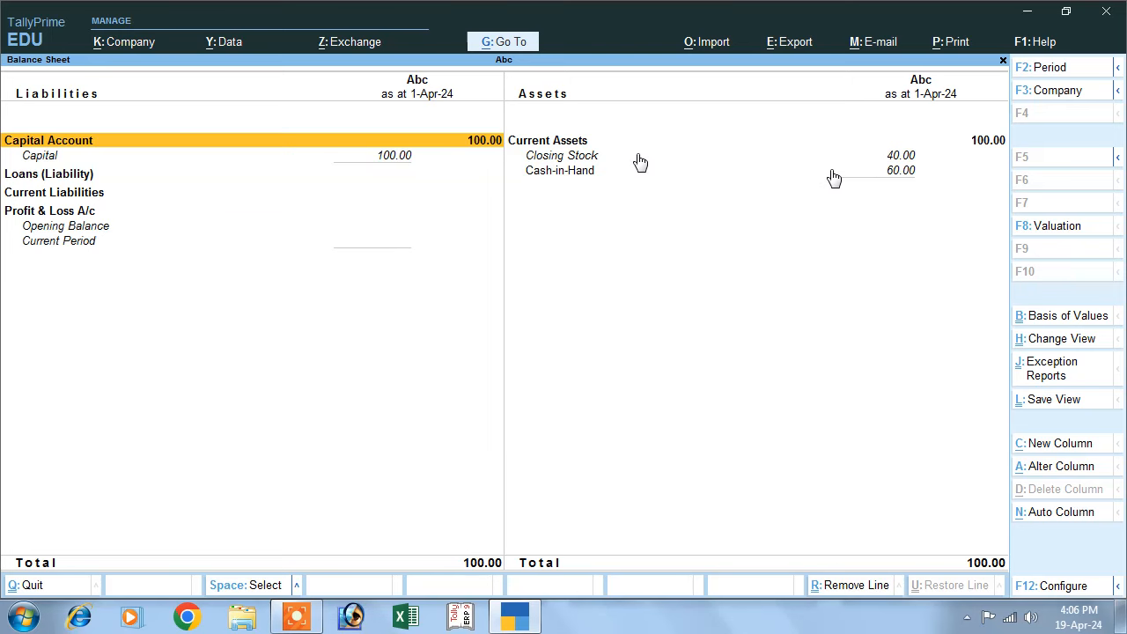
{"action": "left_click", "coordinate": [888, 159]}
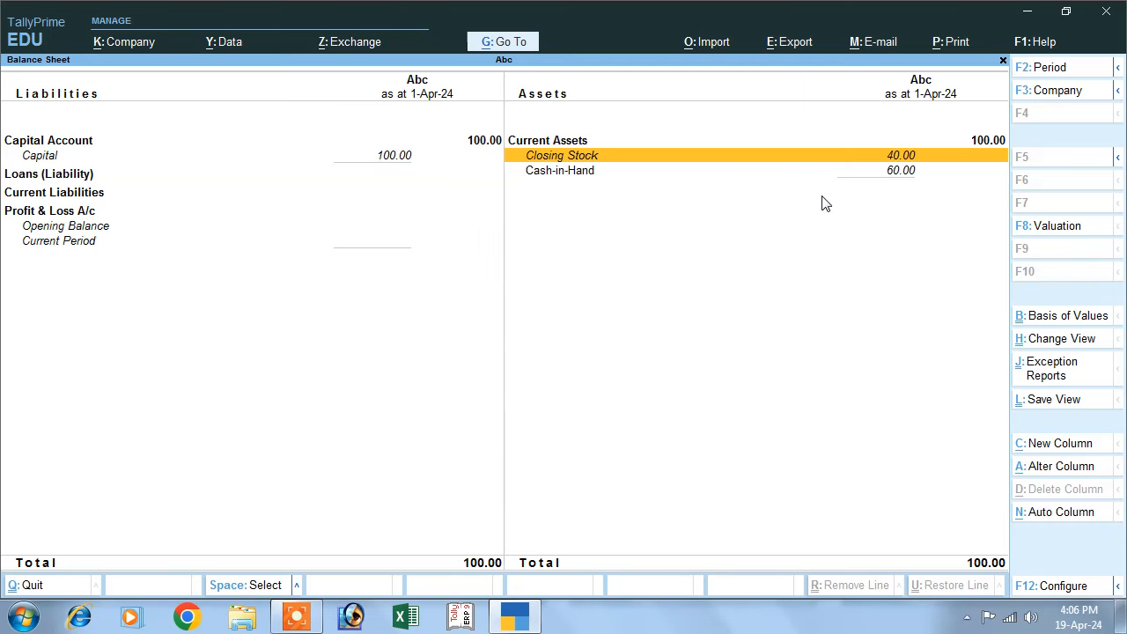
{"action": "key", "text": "Escape"}
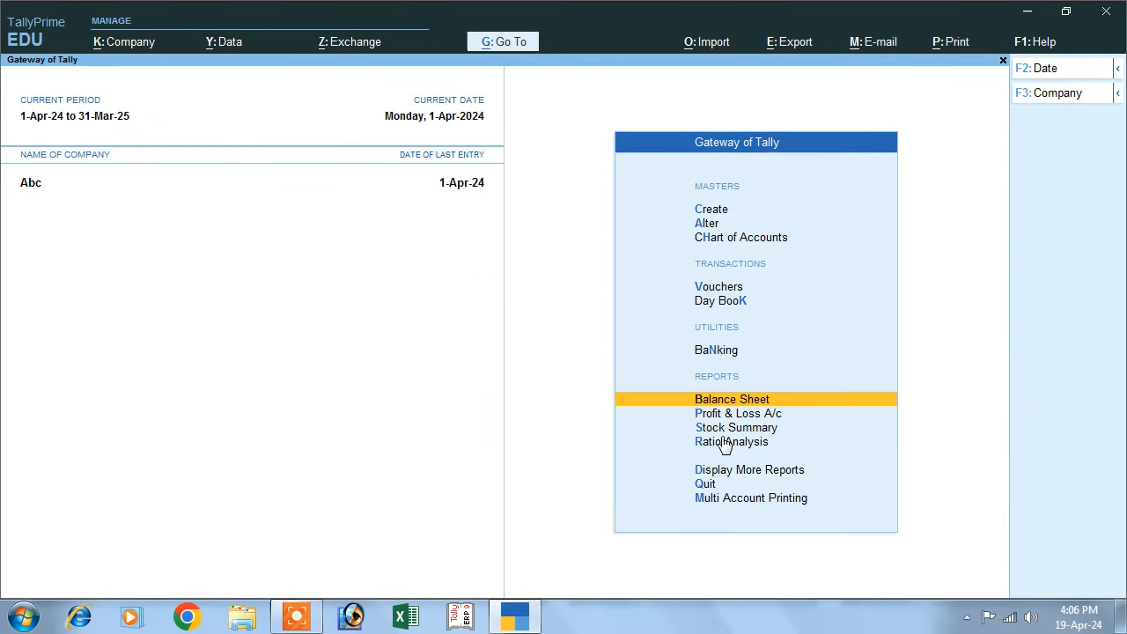
- Start a Debit Note voucher
{"action": "left_click", "coordinate": [719, 288]}
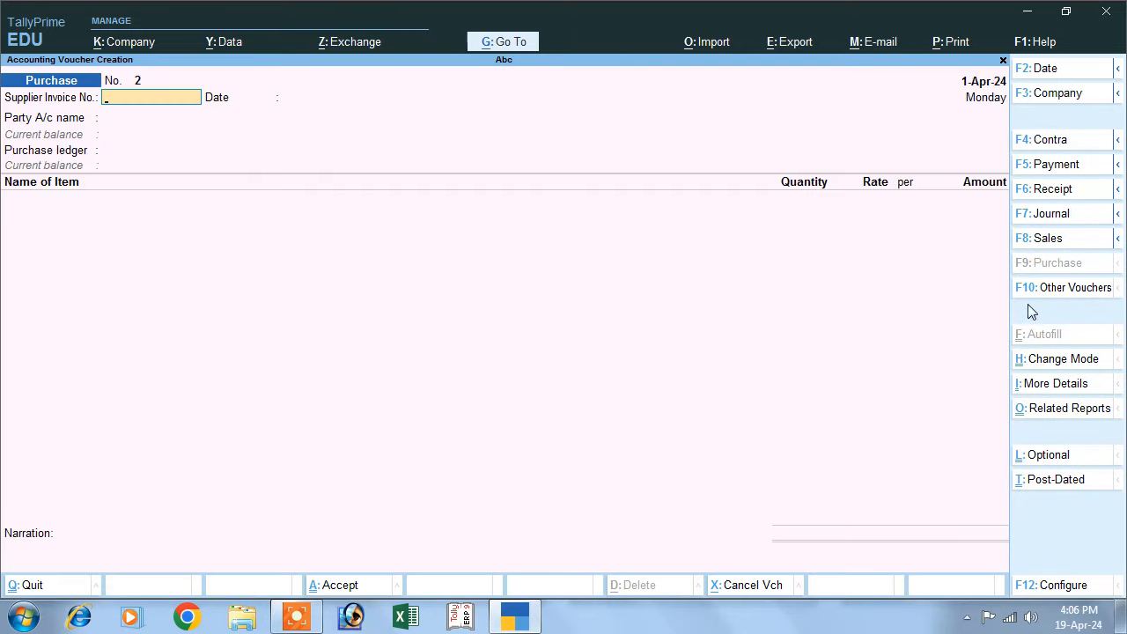
{"action": "left_click", "coordinate": [1047, 289]}
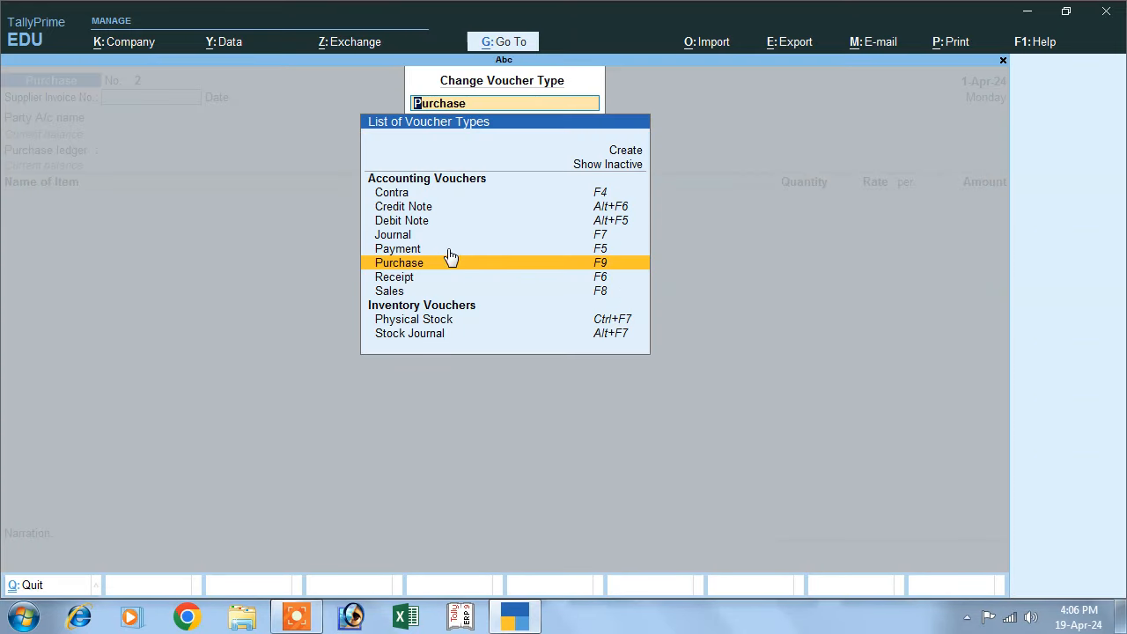
{"action": "left_click", "coordinate": [622, 227]}
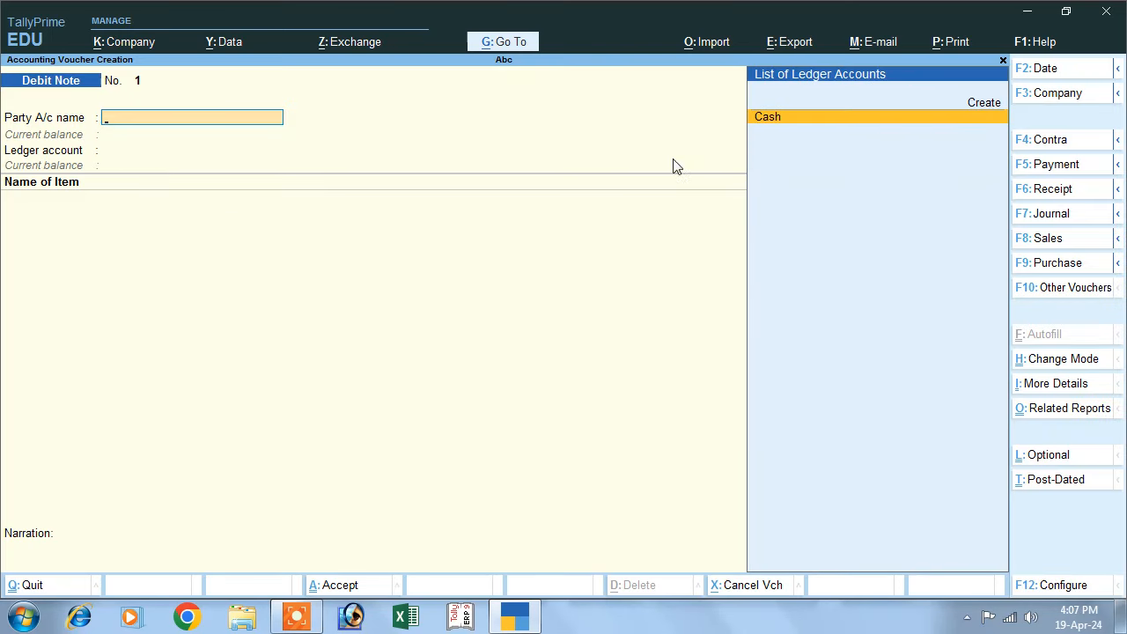
- Set Cash as the debit note's party account, leaving the dispatch and original invoice details blank and the party details at their defaults
{"action": "left_click", "coordinate": [777, 127]}
{"action": "key", "text": "Return"}
{"action": "key", "text": "Return"}
{"action": "key", "text": "Return"}
{"action": "key", "text": "Return"}
{"action": "key", "text": "Return"}
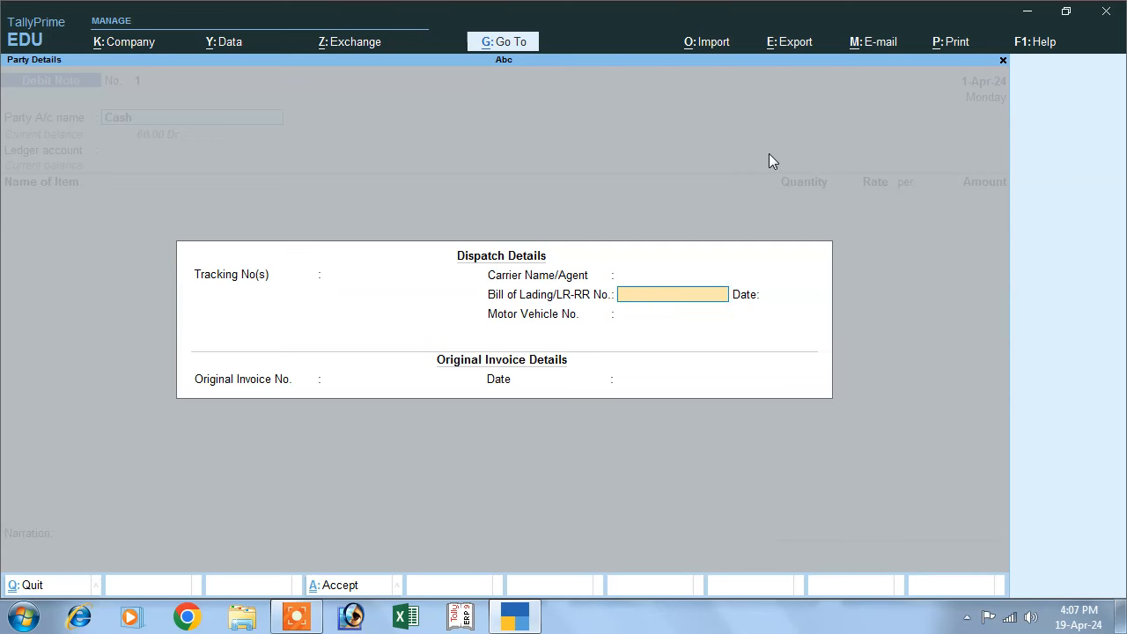
{"action": "key", "text": "Return"}
{"action": "key", "text": "Return"}
{"action": "key", "text": "Return"}
{"action": "key", "text": "Return"}
{"action": "key", "text": "Return"}
{"action": "key", "text": "Return"}
{"action": "key", "text": "Return"}
{"action": "key", "text": "Return"}
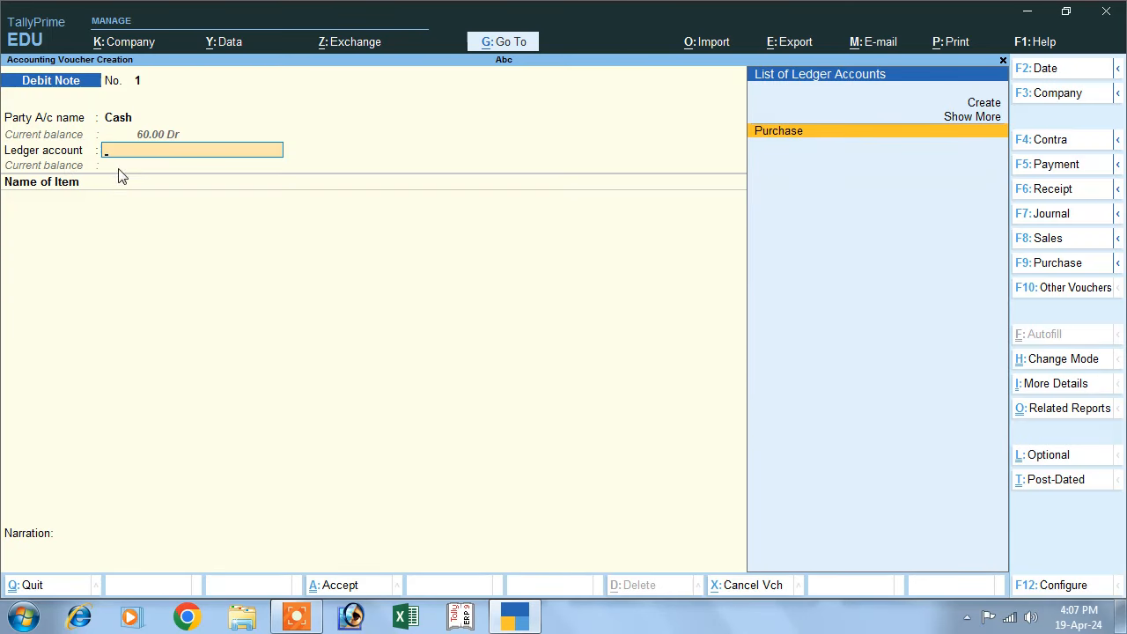
- Create a ledger named Purchase Return under Purchase Accounts with type Not Applicable and default settings, as the debit note's ledger account
{"action": "left_click", "coordinate": [974, 103]}
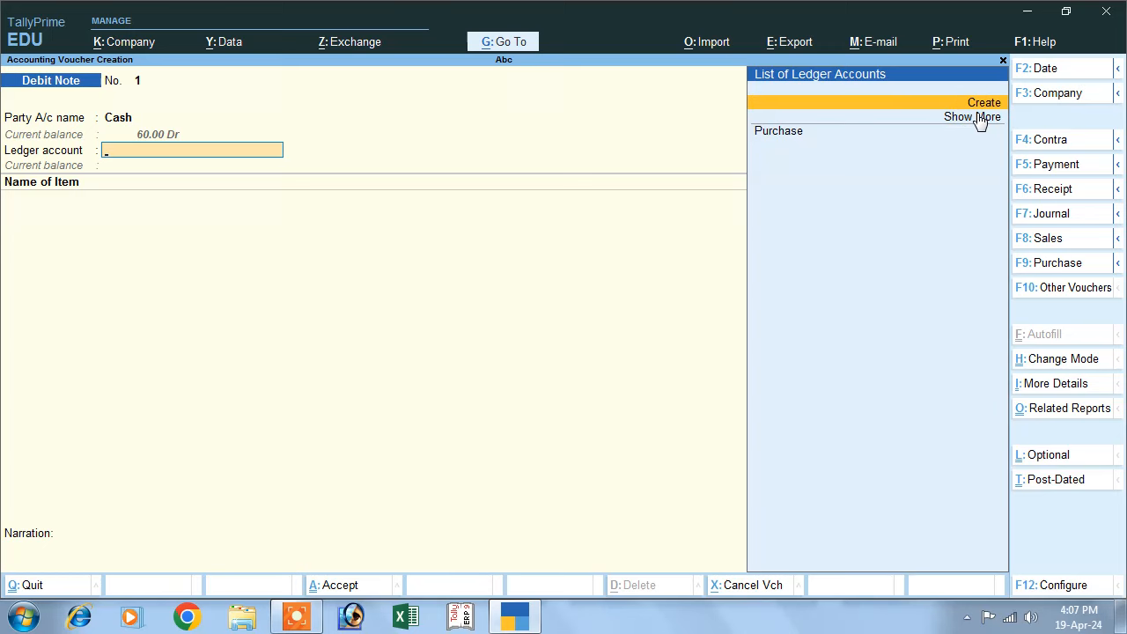
{"action": "type", "text": "Purchase Return"}
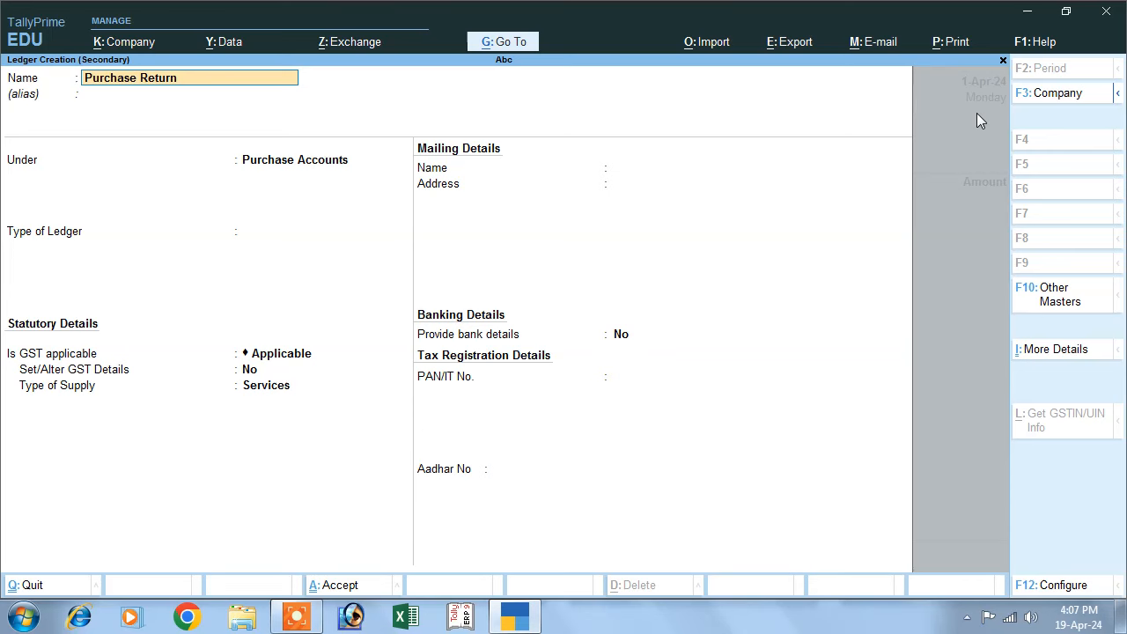
{"action": "key", "text": "Return"}
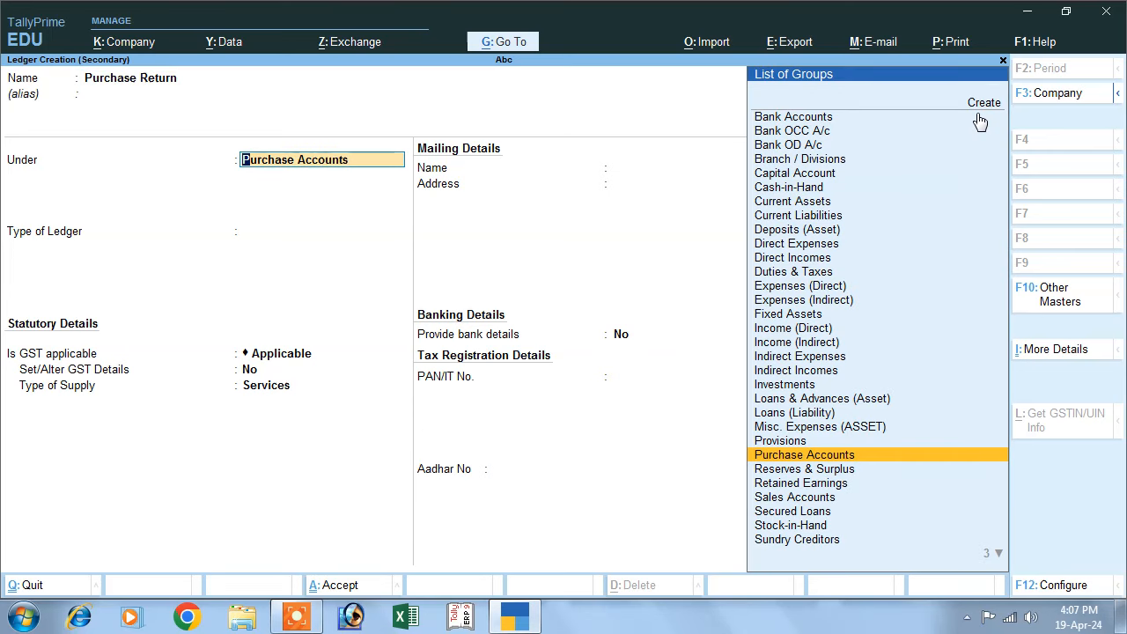
{"action": "key", "text": "Return"}
{"action": "key", "text": "Return"}
{"action": "key", "text": "Return"}
{"action": "key", "text": "Return"}
{"action": "key", "text": "Return"}
{"action": "key", "text": "Return"}
{"action": "key", "text": "Return"}
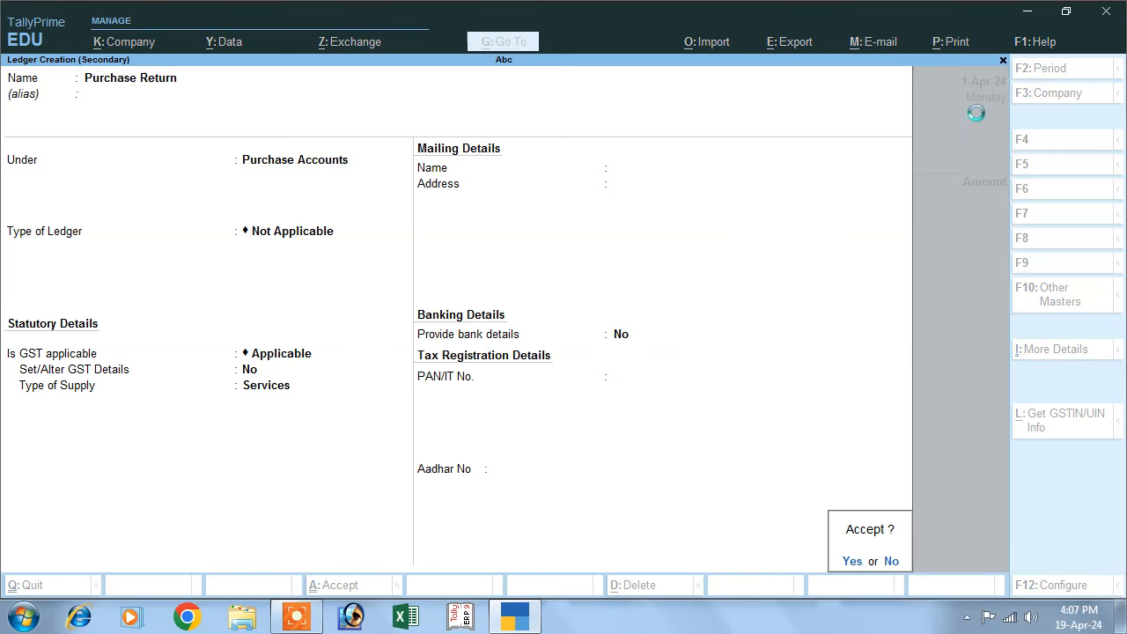
- Add 1 pcs of Mouse at a rate of 20.00 to the debit note and end the item list
{"action": "key", "text": "Down"}
{"action": "key", "text": "Down"}
{"action": "key", "text": "Down"}
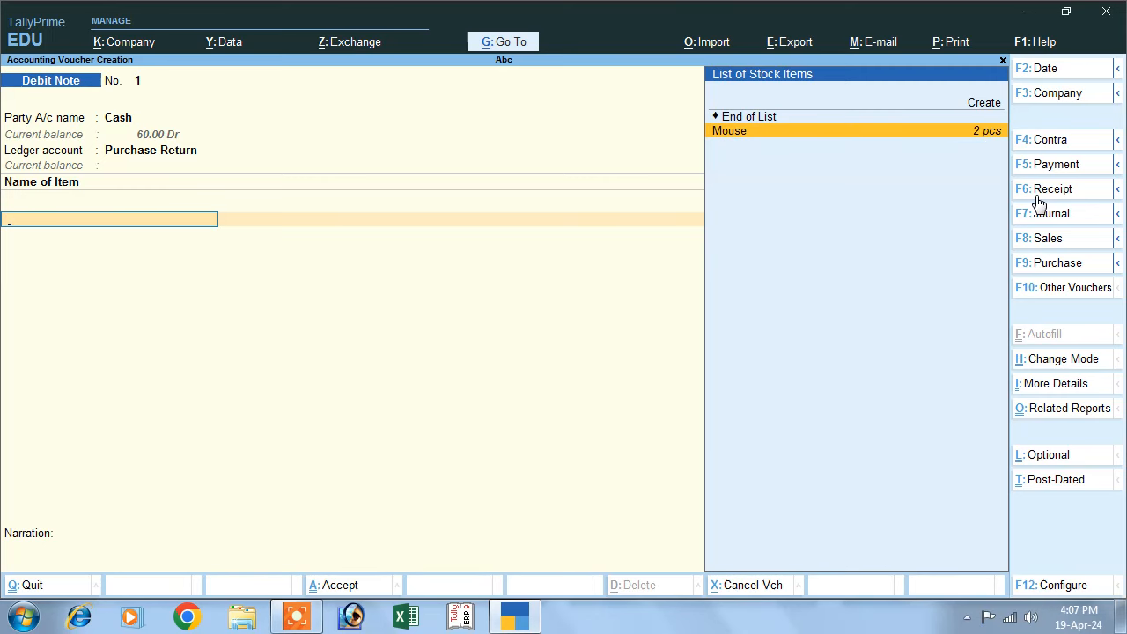
{"action": "key", "text": "Return"}
{"action": "key", "text": "Return"}
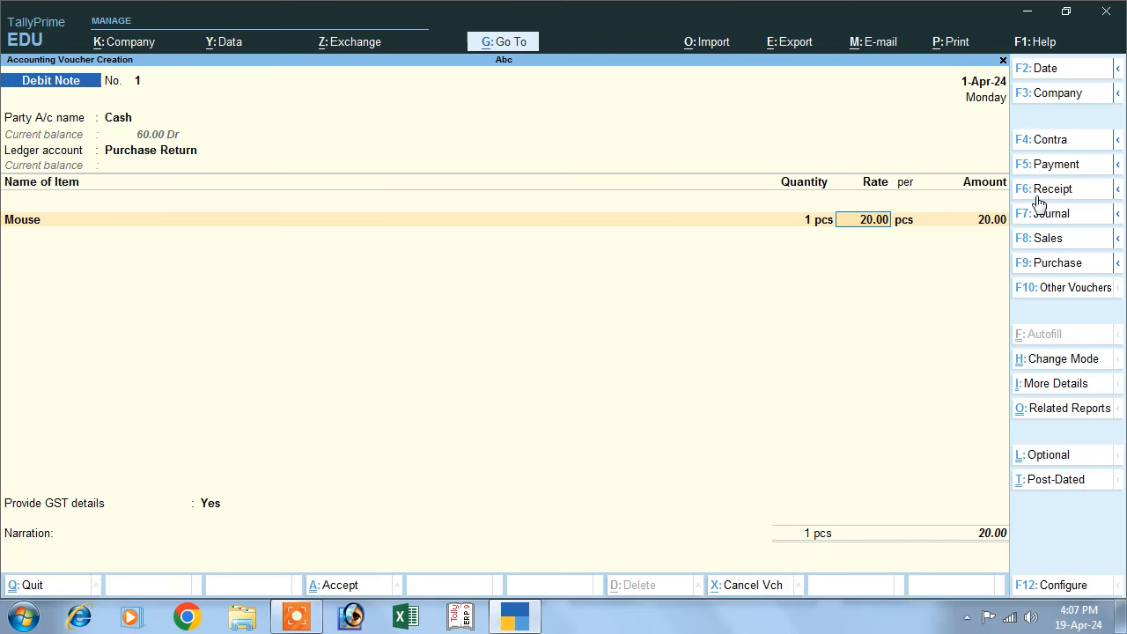
{"action": "key", "text": "Return"}
{"action": "key", "text": "Return"}
{"action": "key", "text": "Return"}
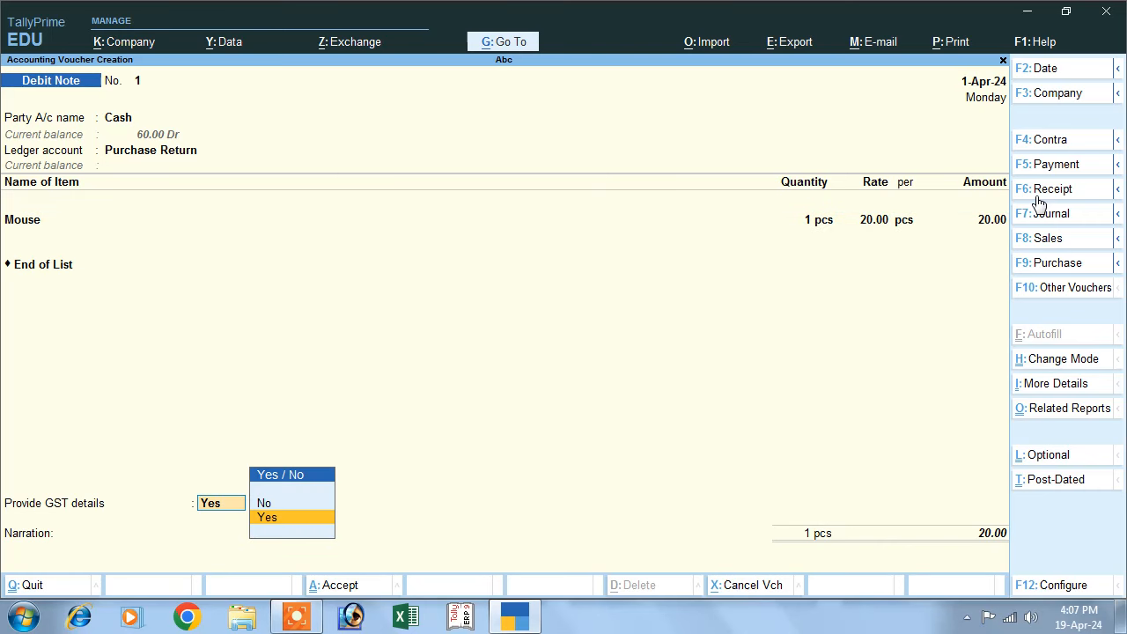
- Keep Provide GST details at Yes, save the debit note with a blank narration and leave voucher entry
{"action": "key", "text": "Return"}
{"action": "key", "text": "Return"}
{"action": "key", "text": "Return"}
{"action": "key", "text": "Return"}
{"action": "key", "text": "Return"}
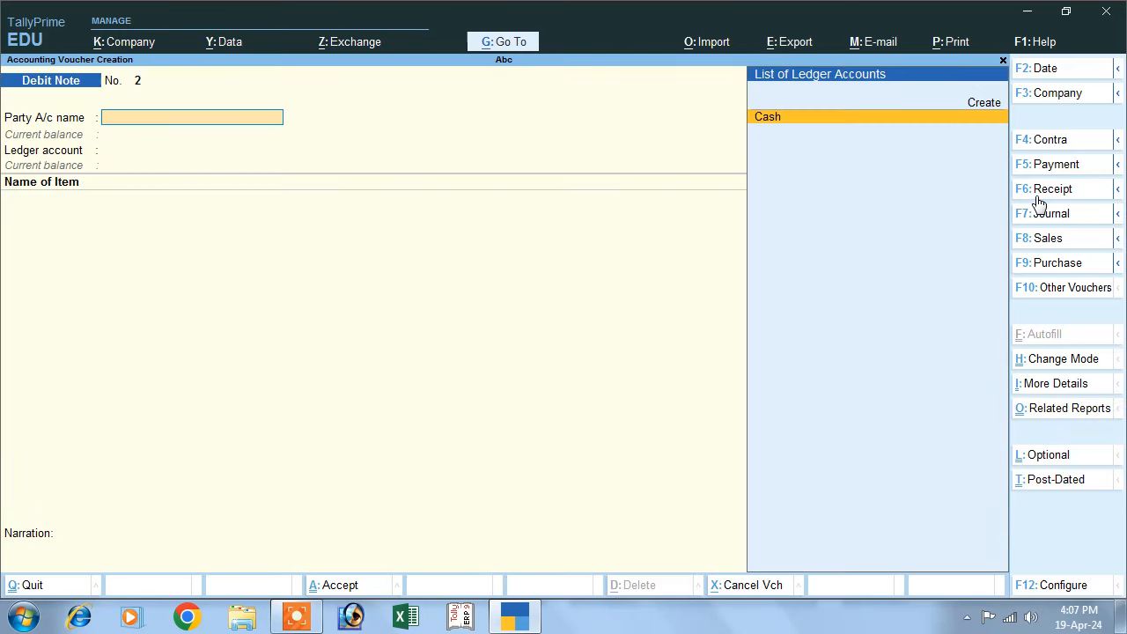
{"action": "key", "text": "Escape"}
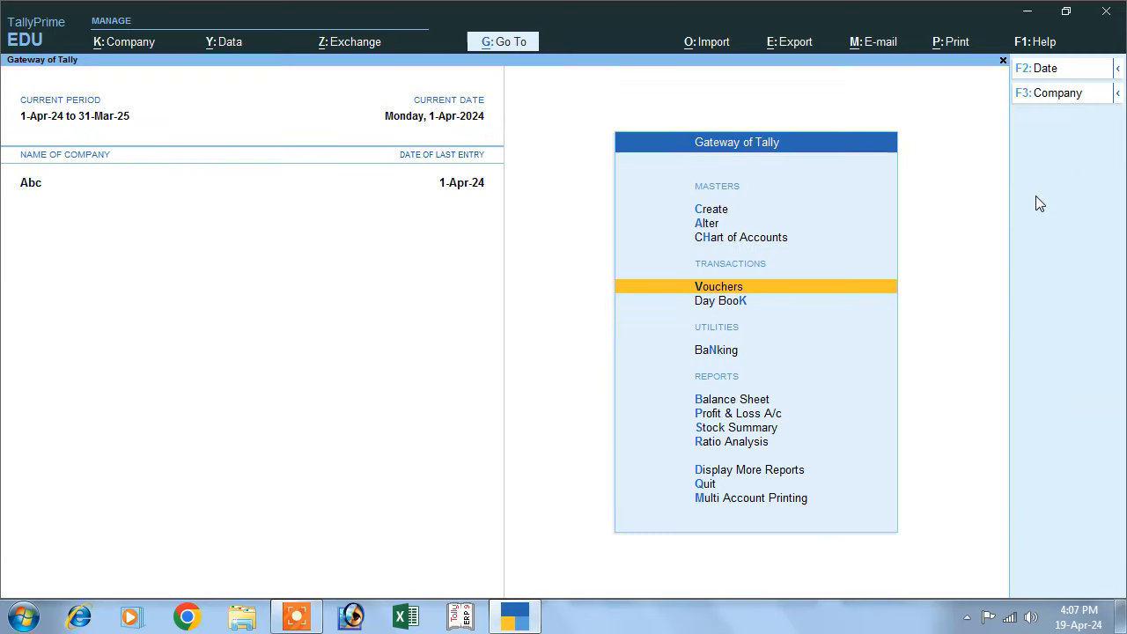
- Review Closing Stock and Cash-in-Hand in the detailed Balance Sheet after the purchase return, and close the report
{"action": "key", "text": "Down"}
{"action": "key", "text": "Down"}
{"action": "key", "text": "Down"}
{"action": "key", "text": "Down"}
{"action": "key", "text": "Up"}
{"action": "key", "text": "Return"}
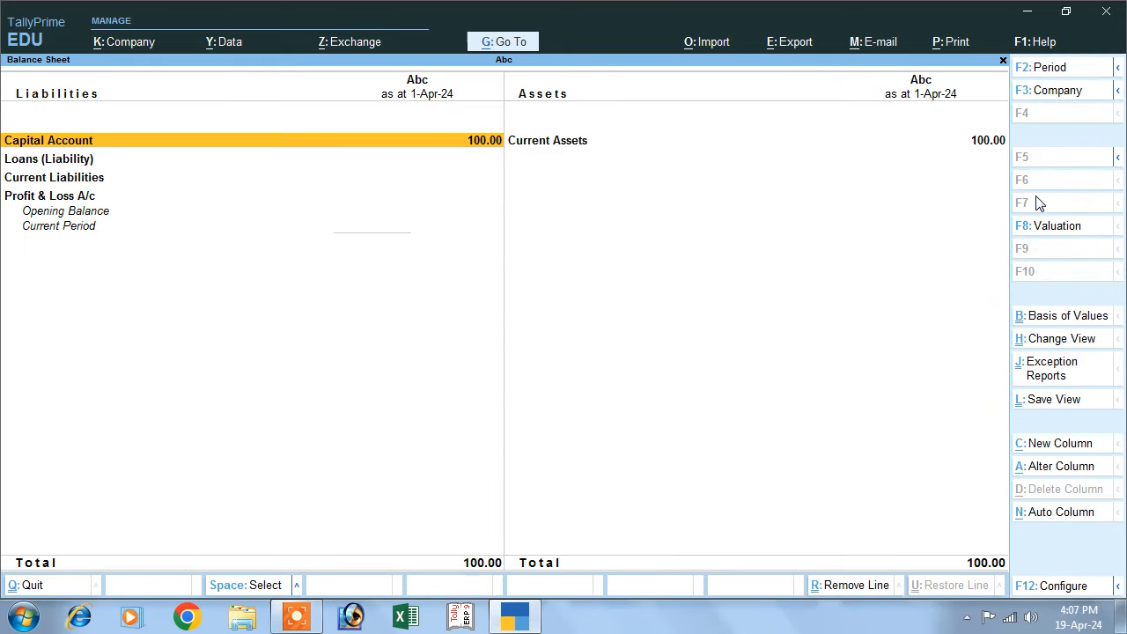
{"action": "key", "text": "alt+F5"}
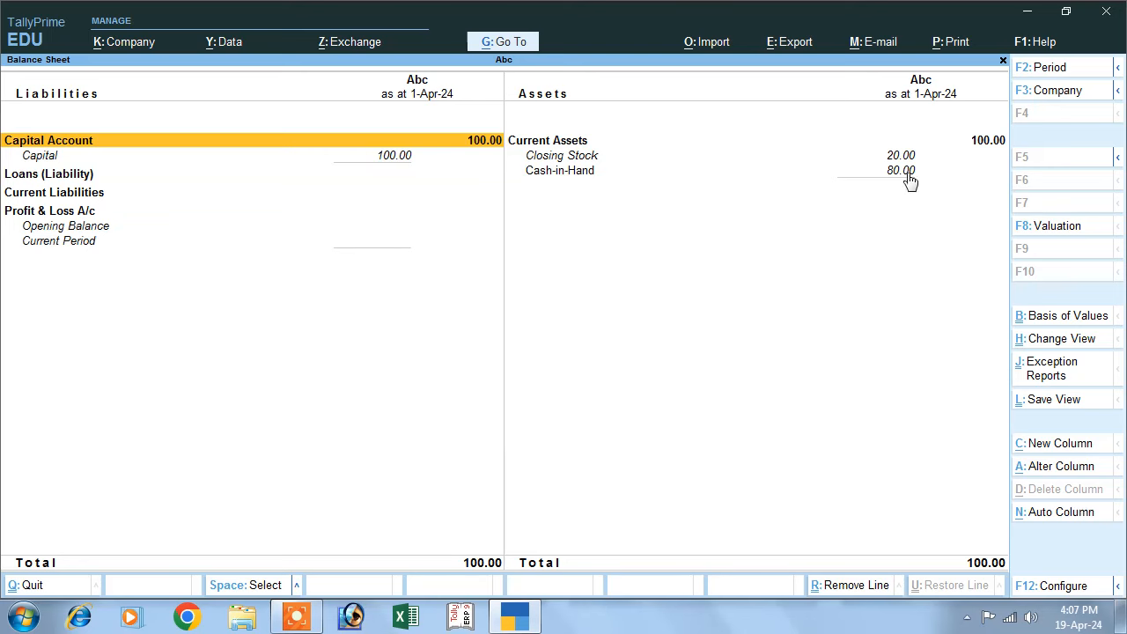
{"action": "left_click", "coordinate": [608, 161]}
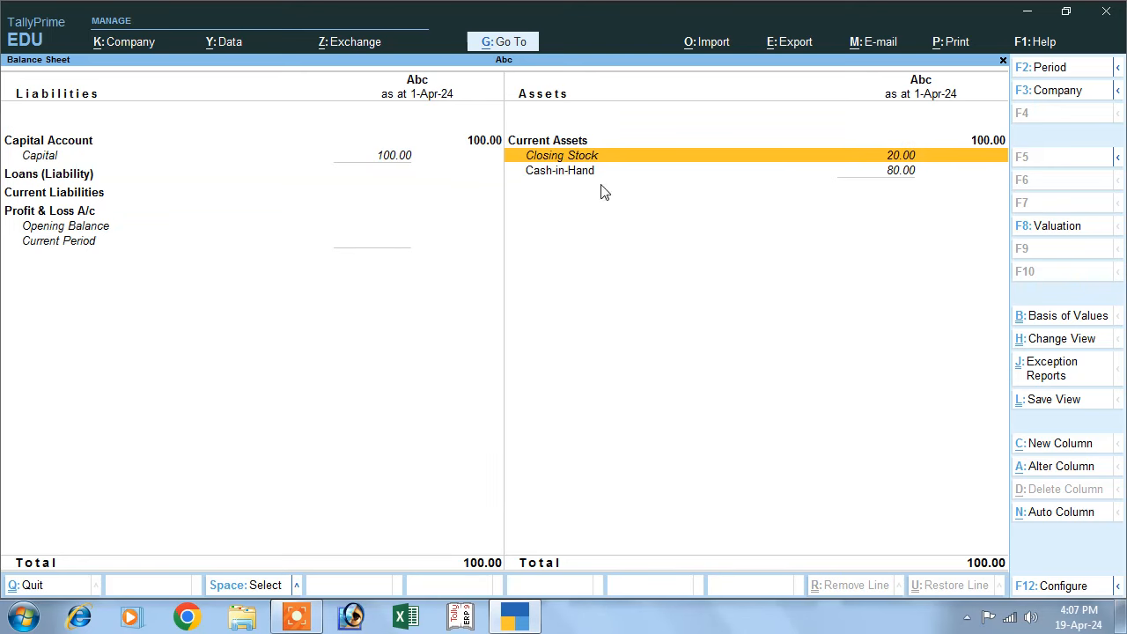
{"action": "left_click", "coordinate": [896, 175]}
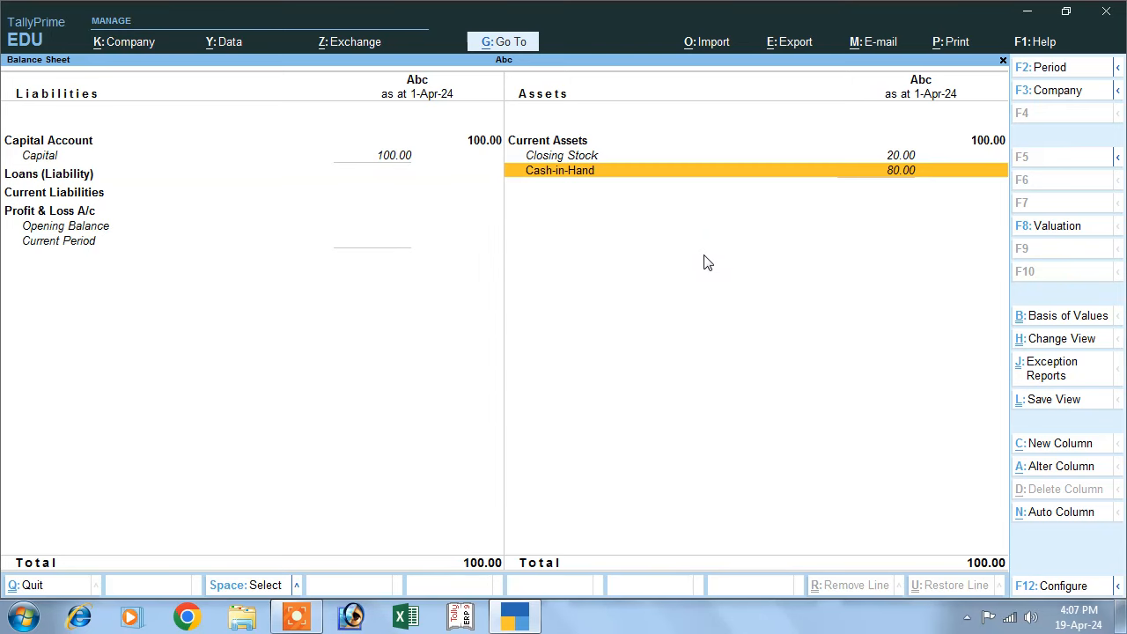
{"action": "key", "text": "Escape"}
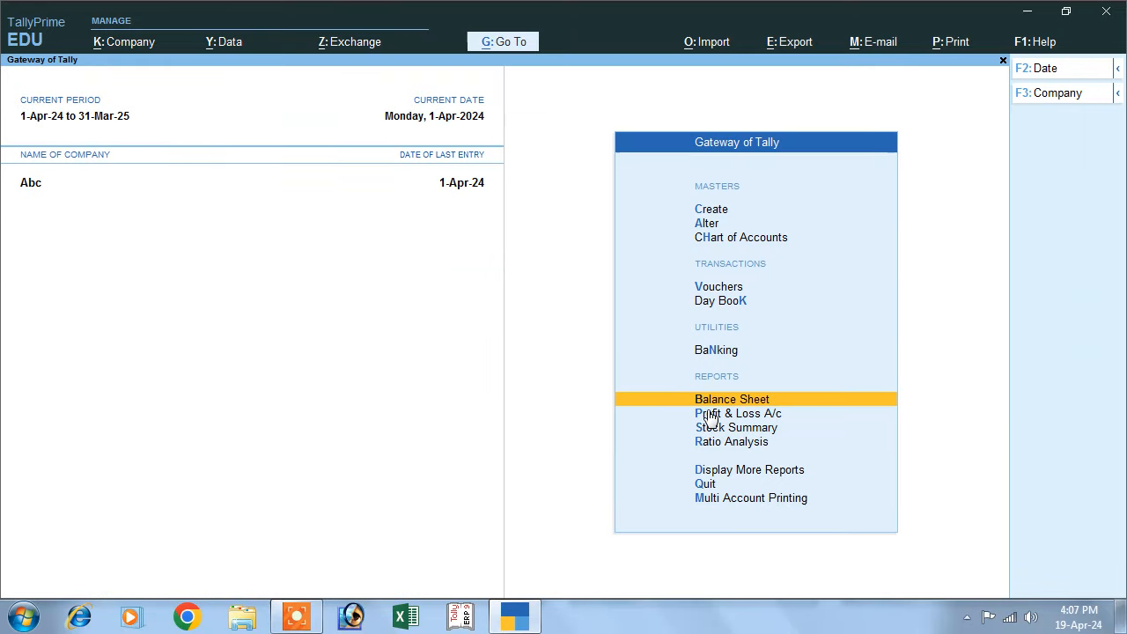